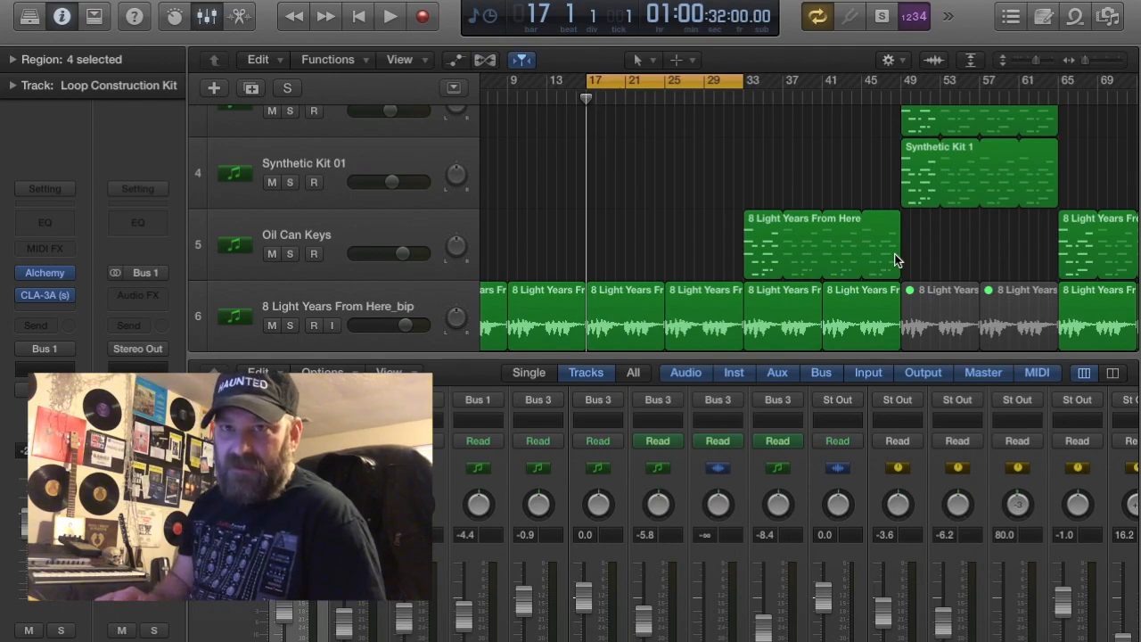
Play the arrangement from bar 17, solo the Loop Construction Kit track to hear it alone, and stop playback
scroll(894, 253, "up", 5)
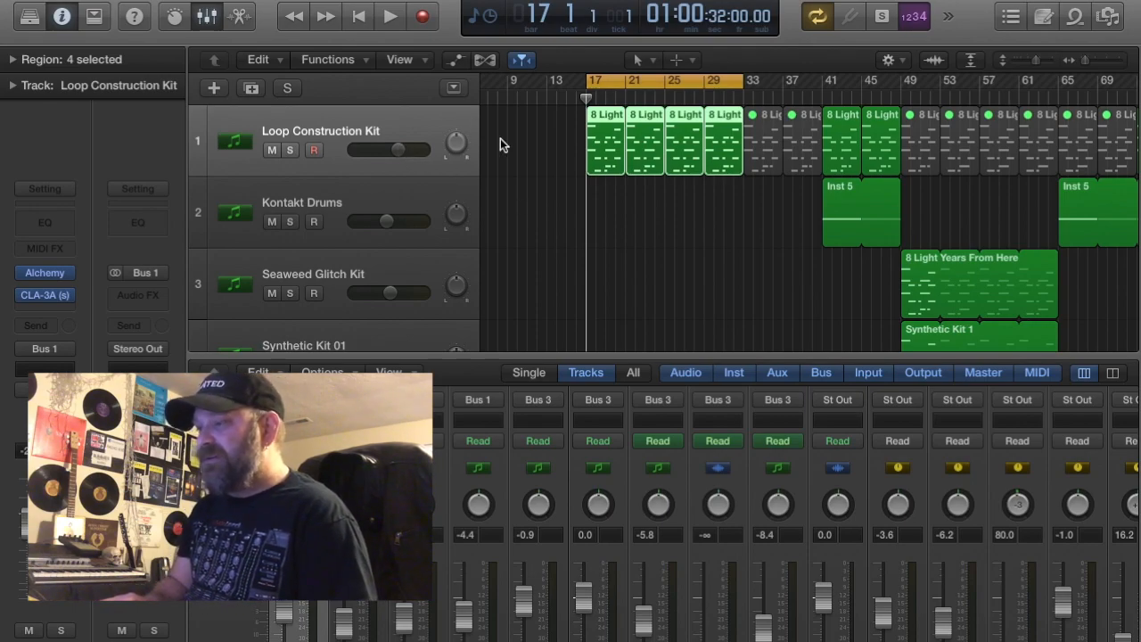
key("space")
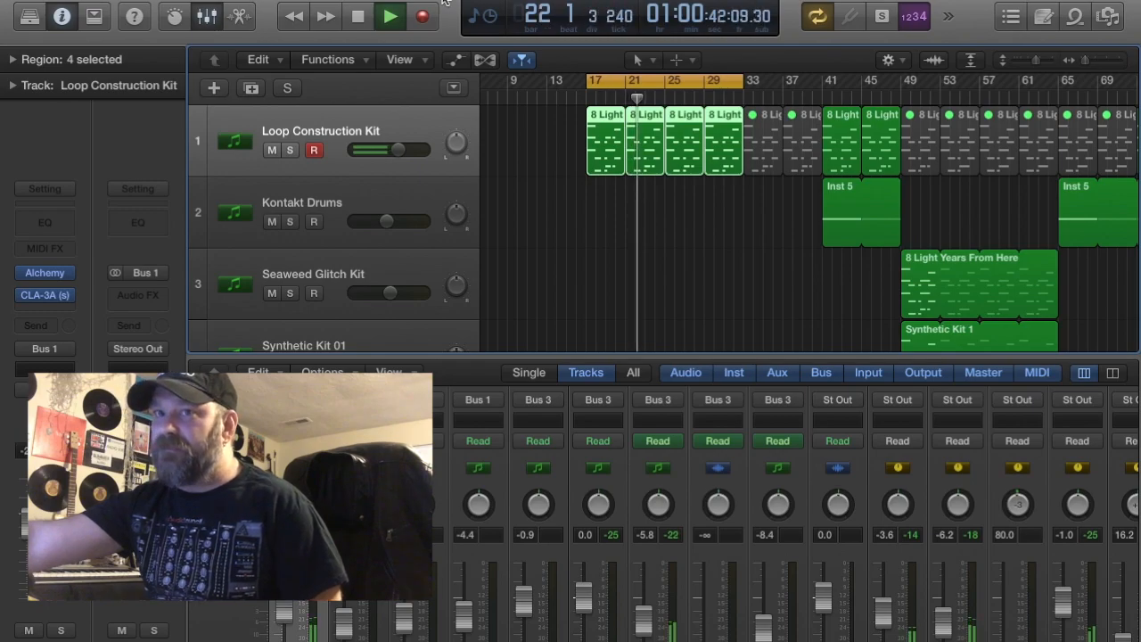
left_click(291, 151)
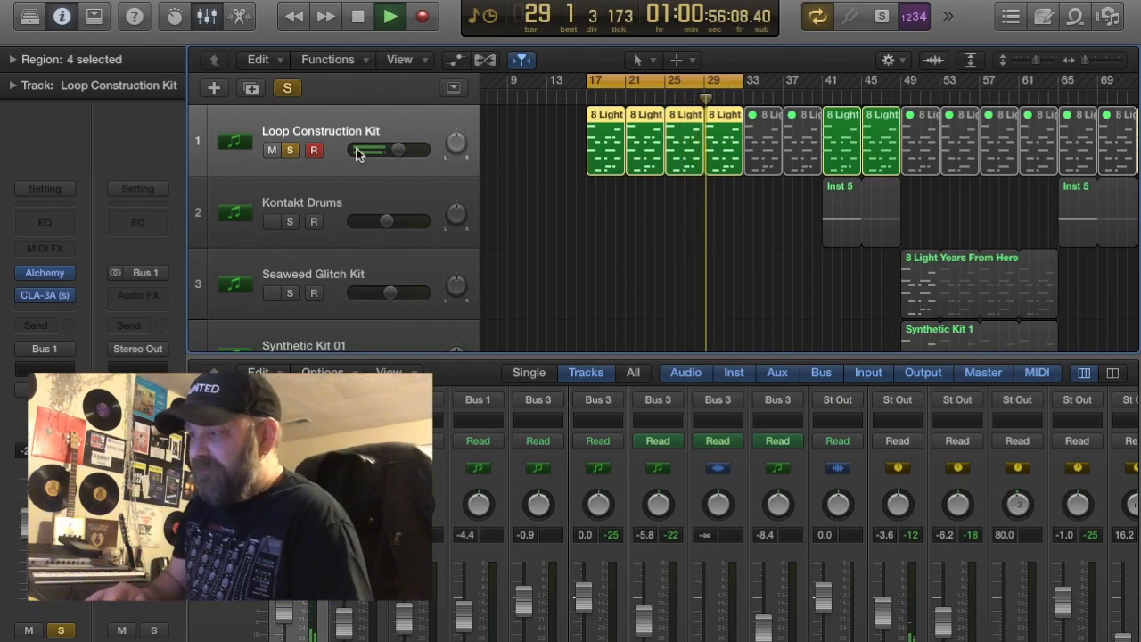
key("space")
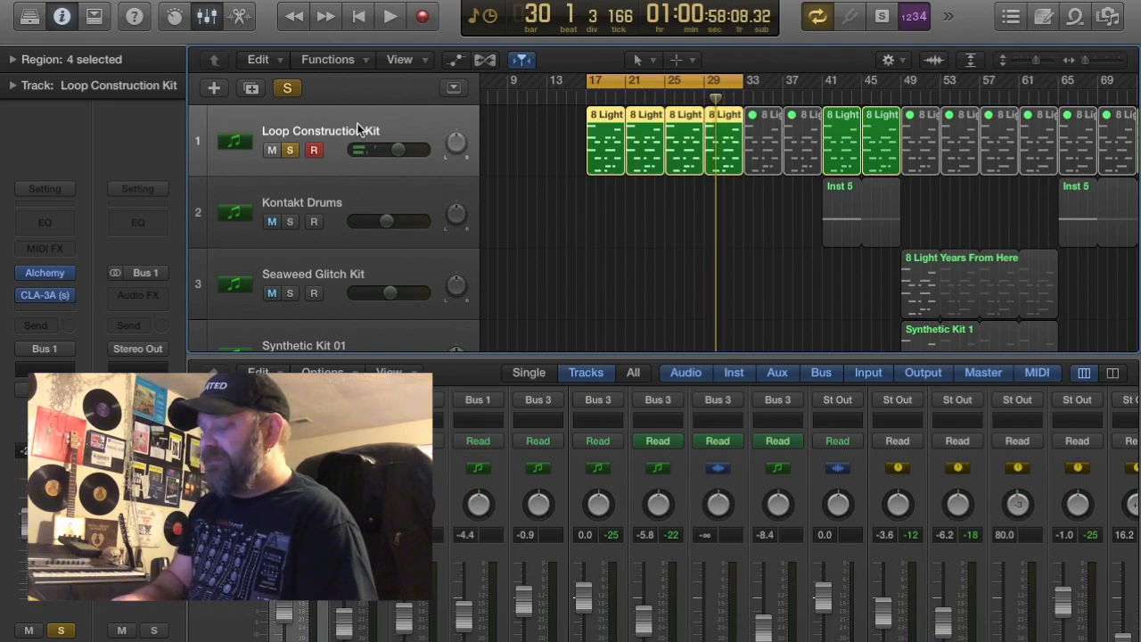
Create one new audio track below Loop Construction Kit and name it Lo
left_click(214, 91)
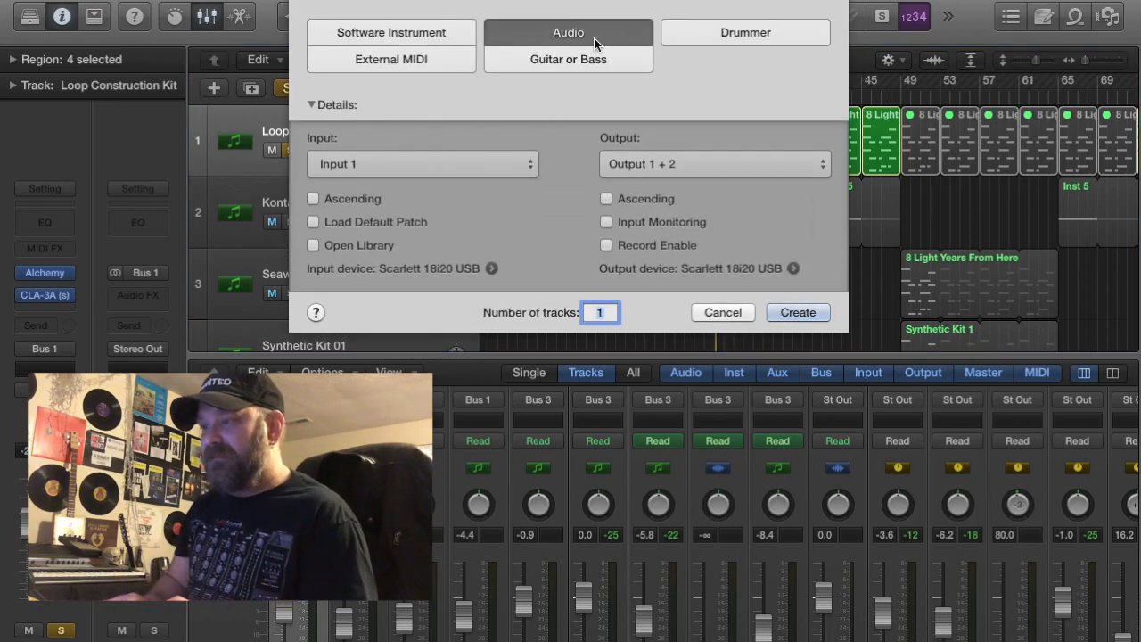
left_click(798, 312)
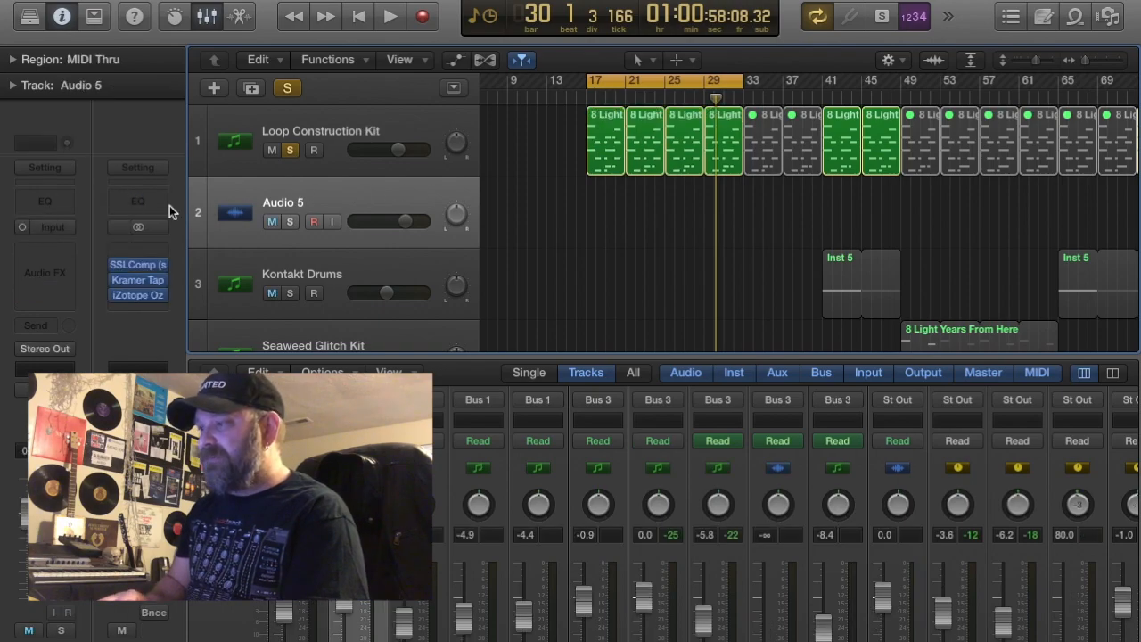
double_click(294, 203)
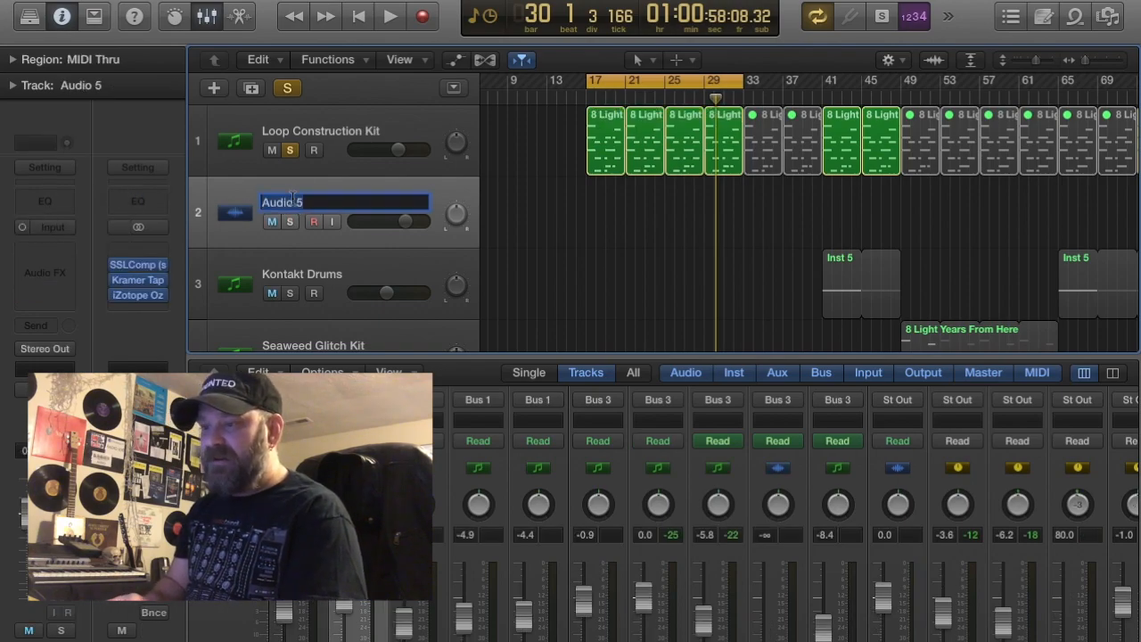
type("Lo")
key("Return")
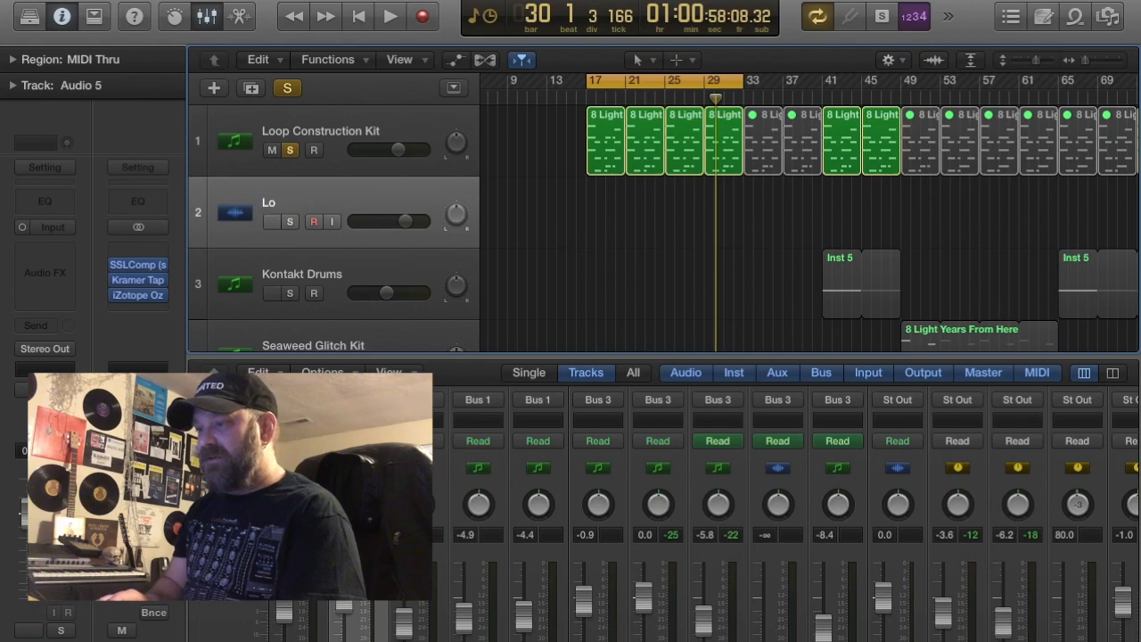
Add a Channel EQ to the Lo track with a high cut at 180 Hz and a 24 dB/Oct slope
left_click(32, 200)
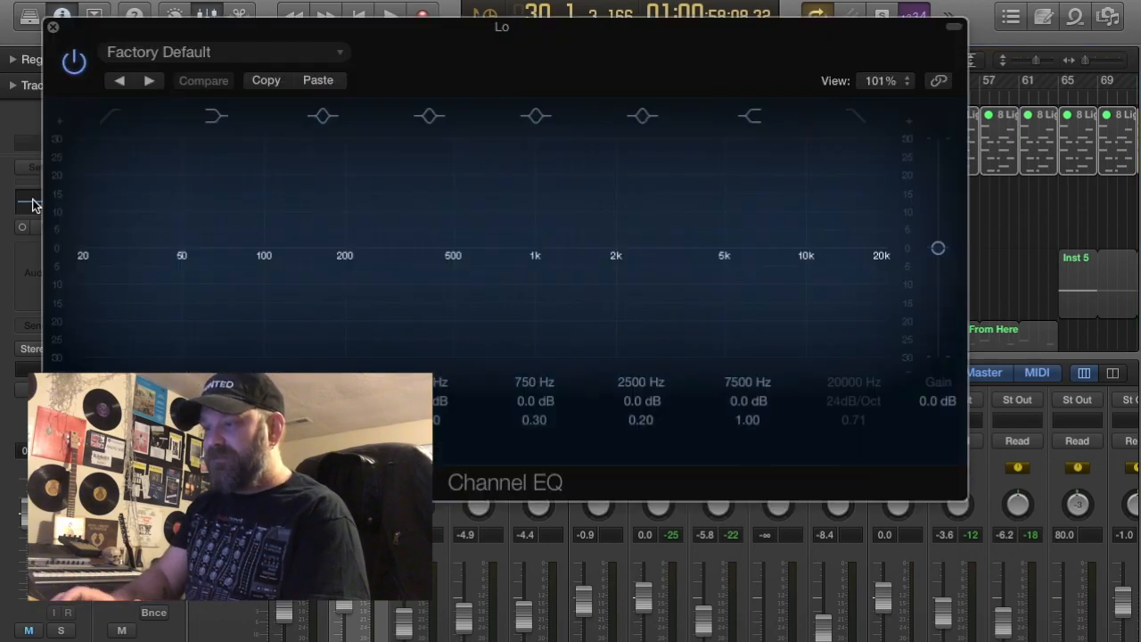
left_click_drag(885, 266, 287, 261)
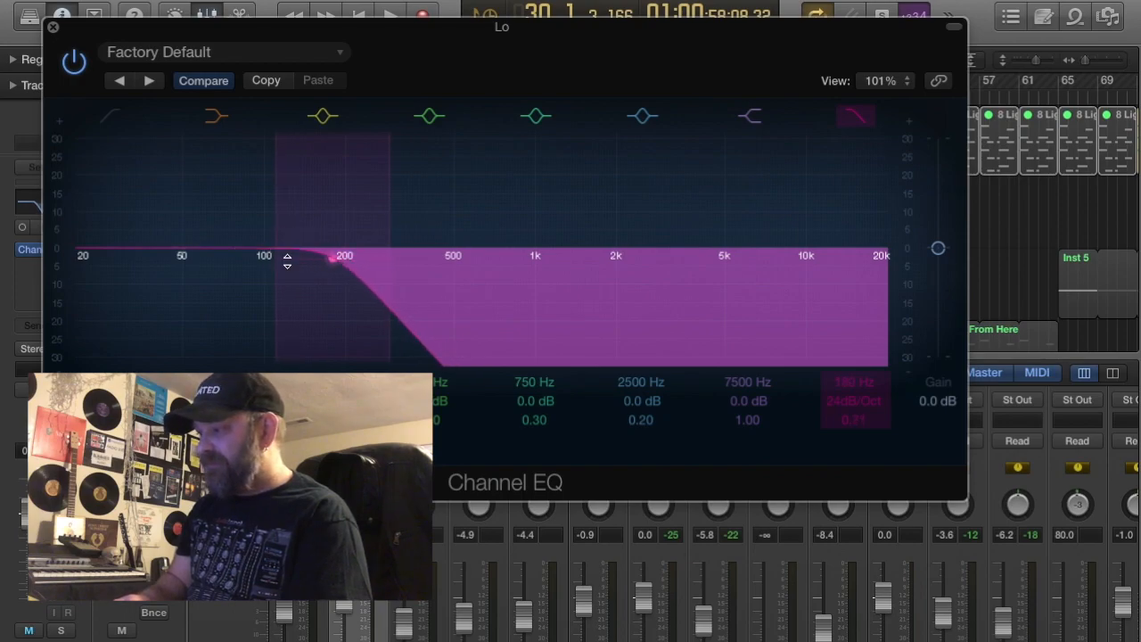
left_click(52, 29)
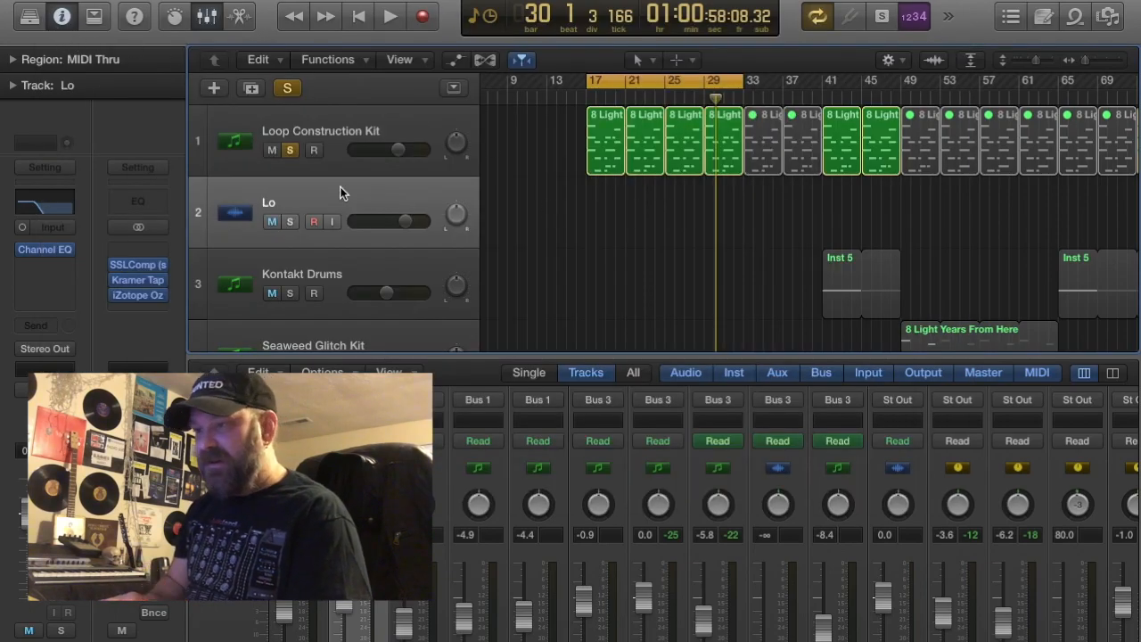
Duplicate the Lo track with its settings and name the copy High
left_click(251, 87)
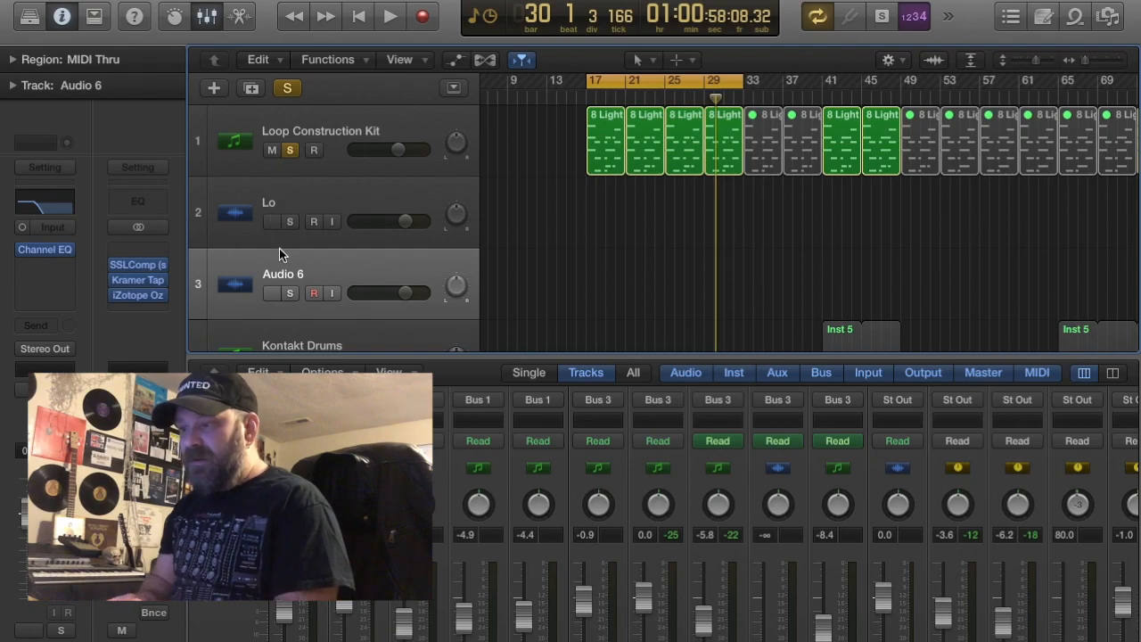
double_click(290, 275)
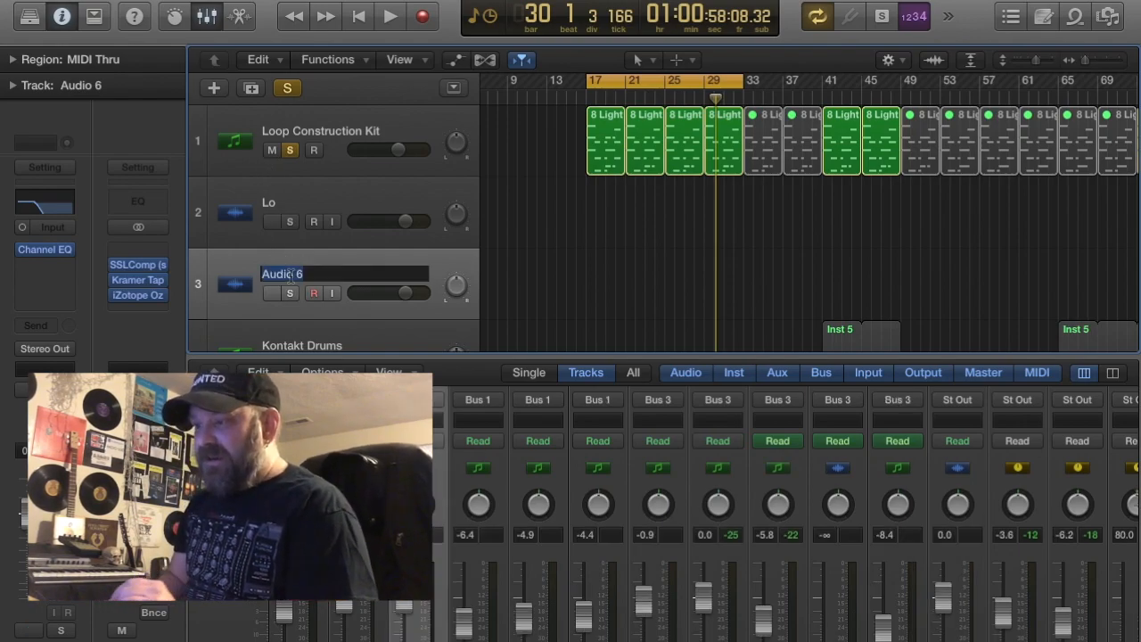
type("High")
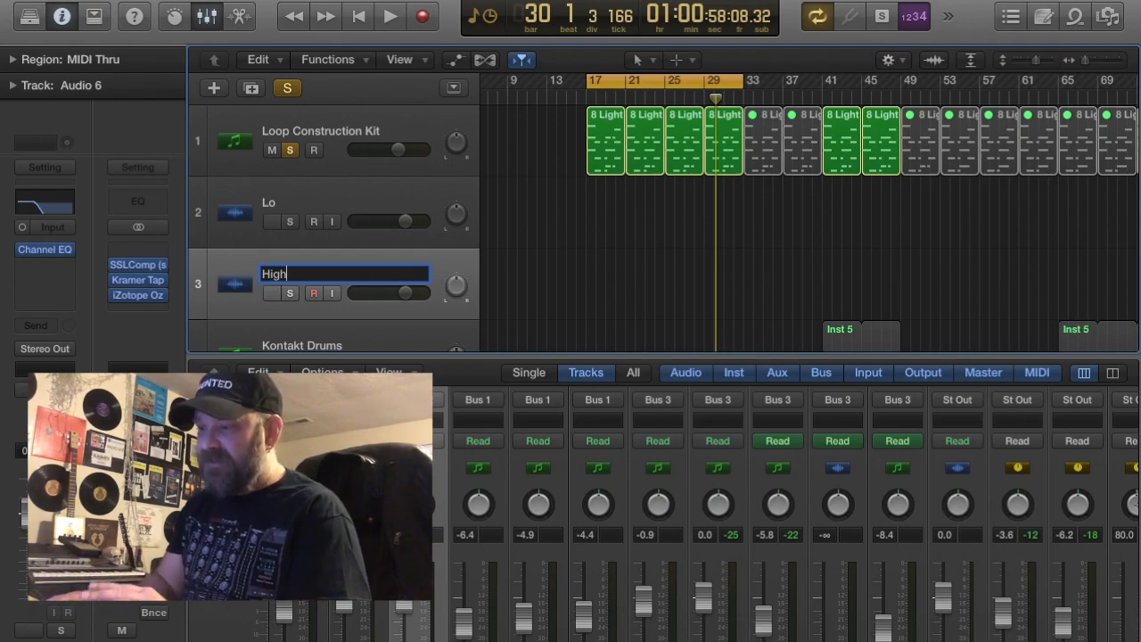
key("Return")
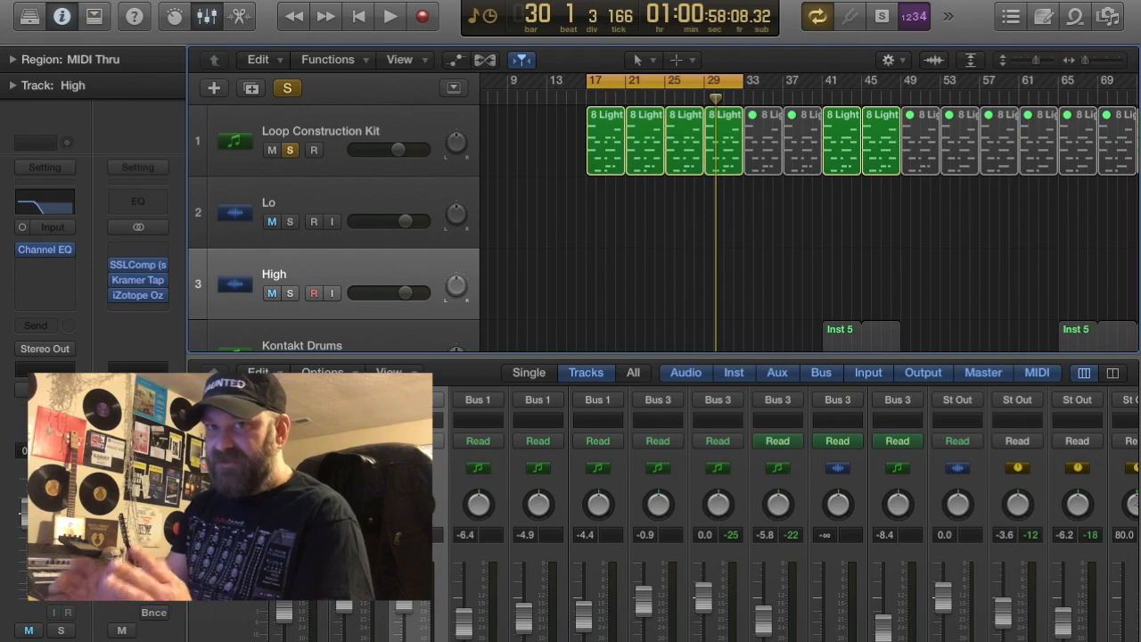
In the High track's Channel EQ, disable the high cut and enable a low cut at about 5 kHz
left_click(38, 191)
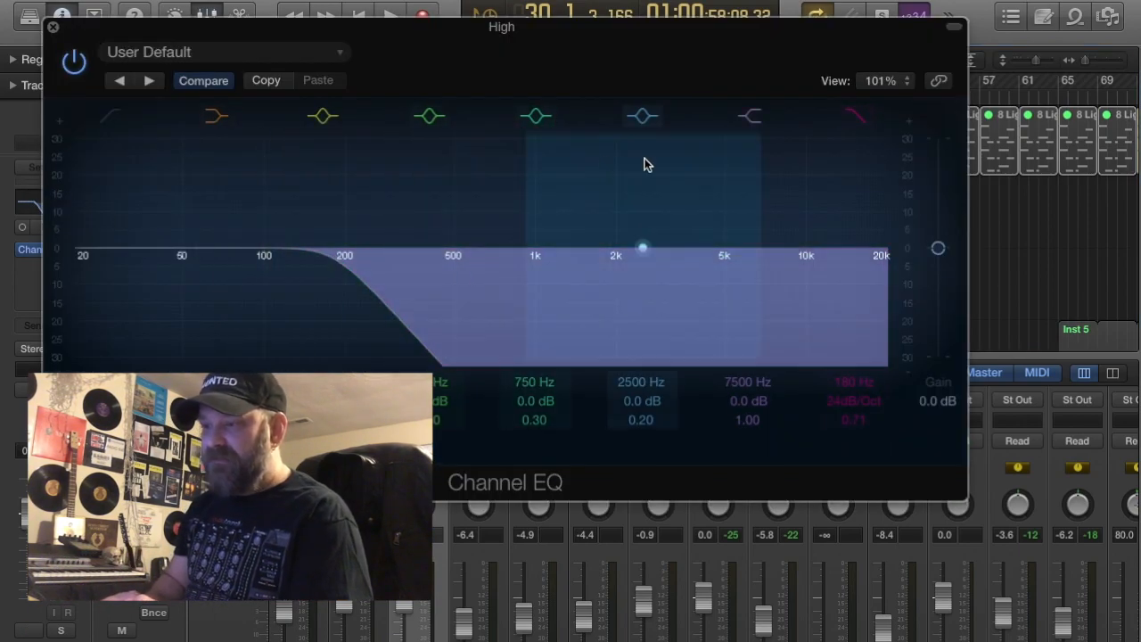
left_click(851, 120)
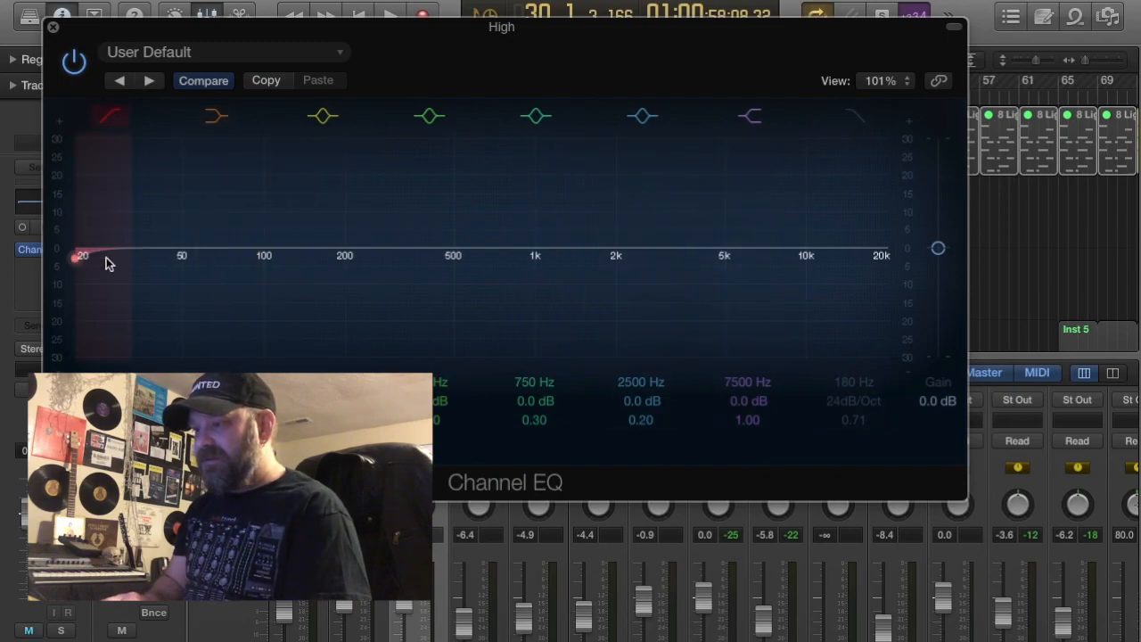
left_click_drag(75, 259, 781, 255)
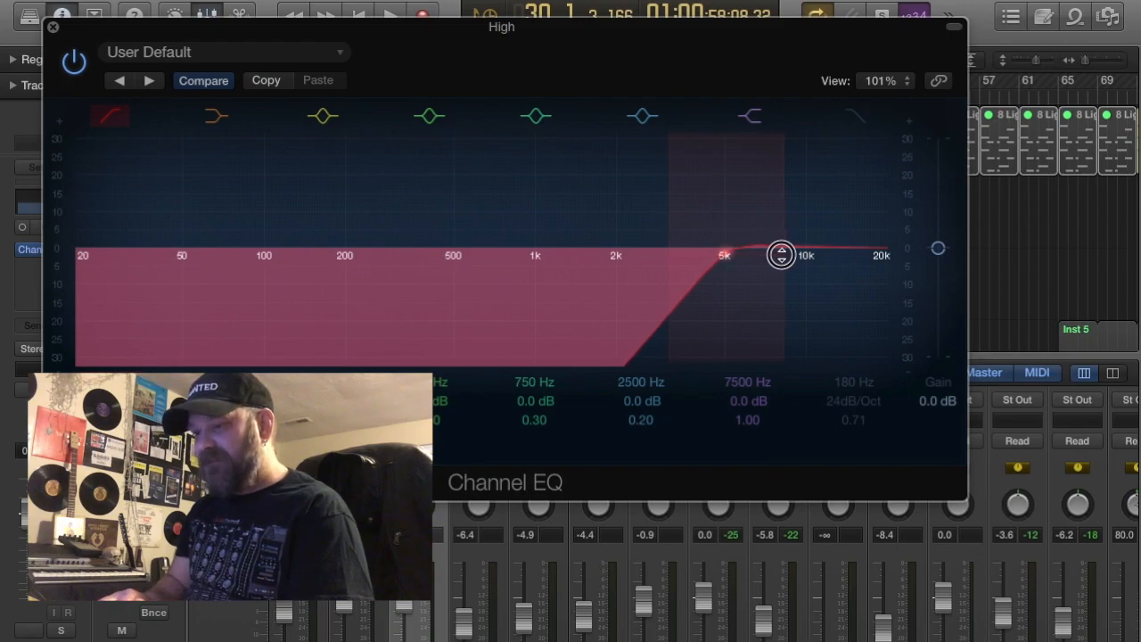
left_click_drag(780, 255, 778, 255)
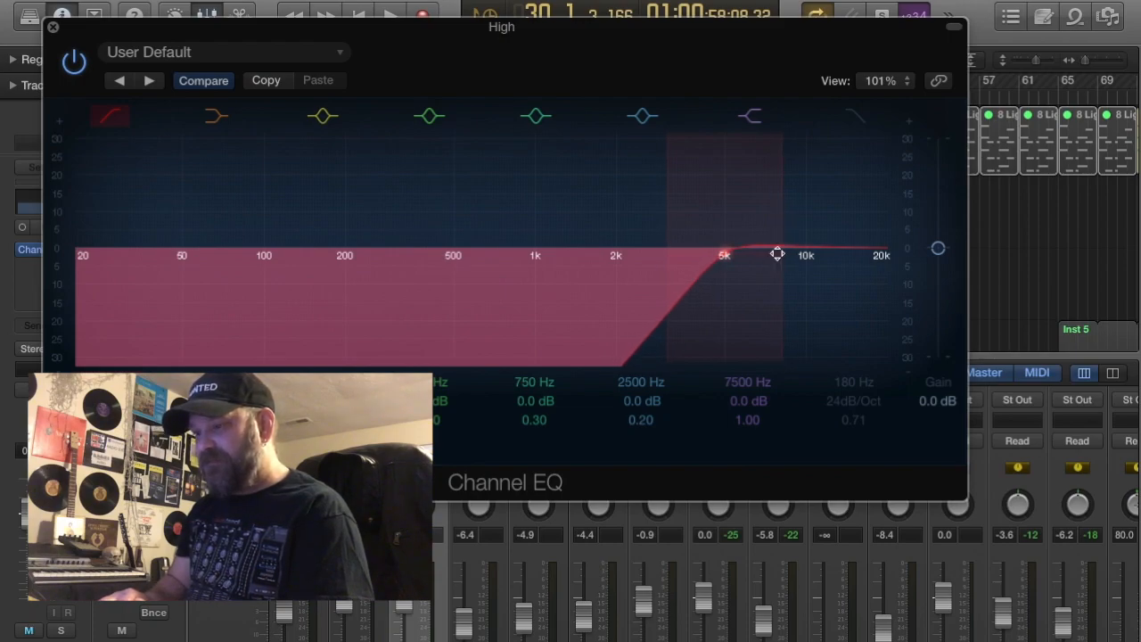
left_click(52, 28)
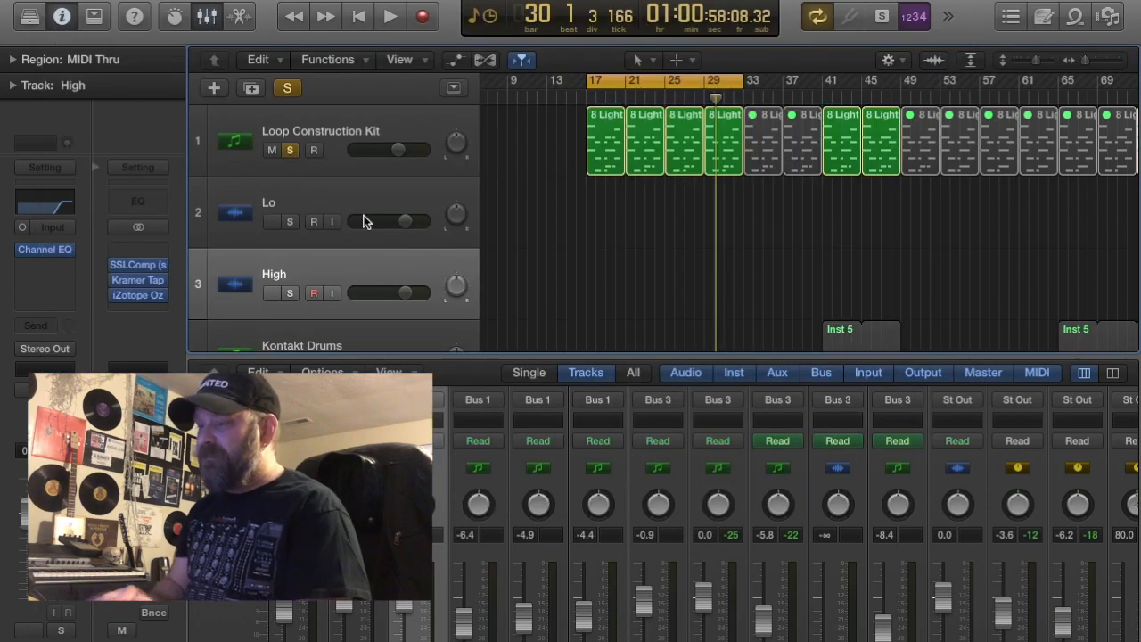
Add a duplicate audio track directly below Lo and lower its Channel EQ low cut to about 100 Hz
left_click(320, 196)
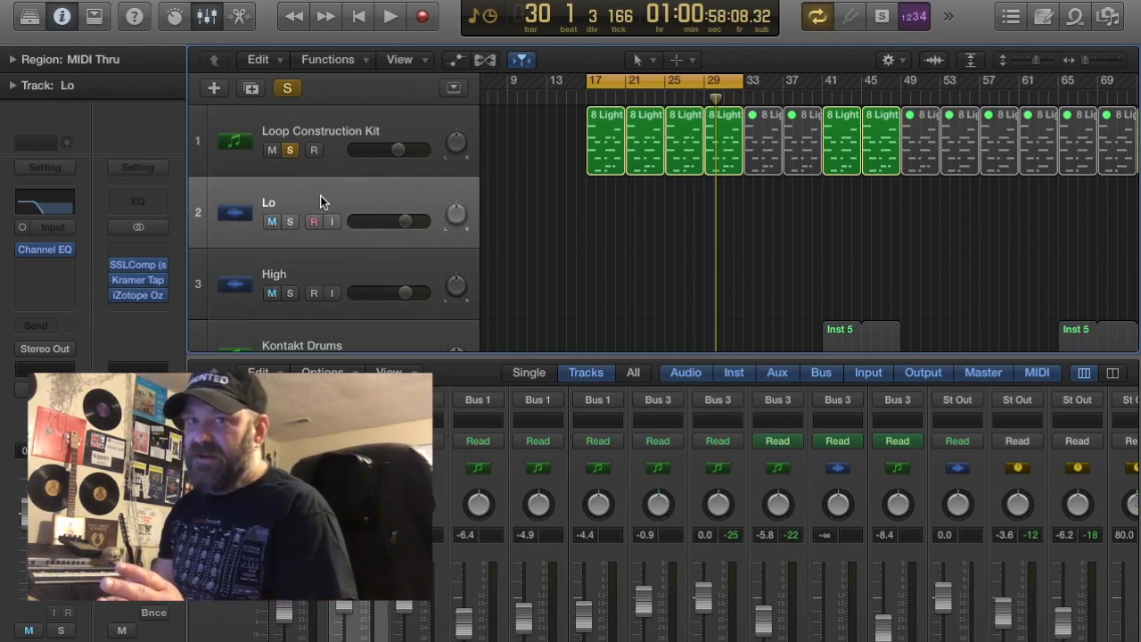
left_click(252, 89)
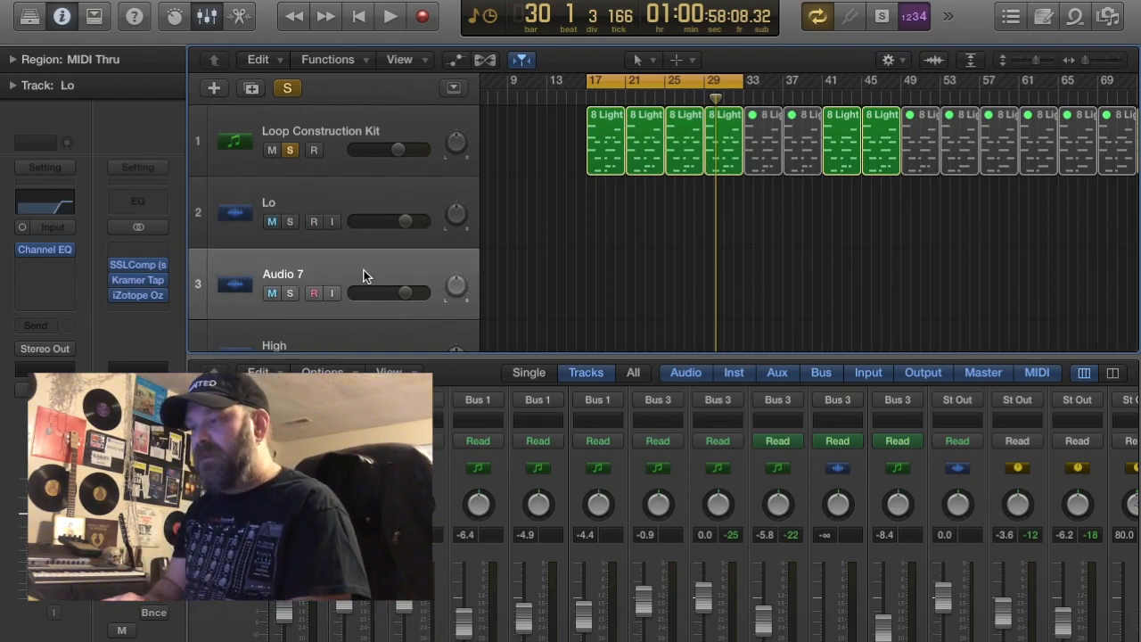
left_click(53, 204)
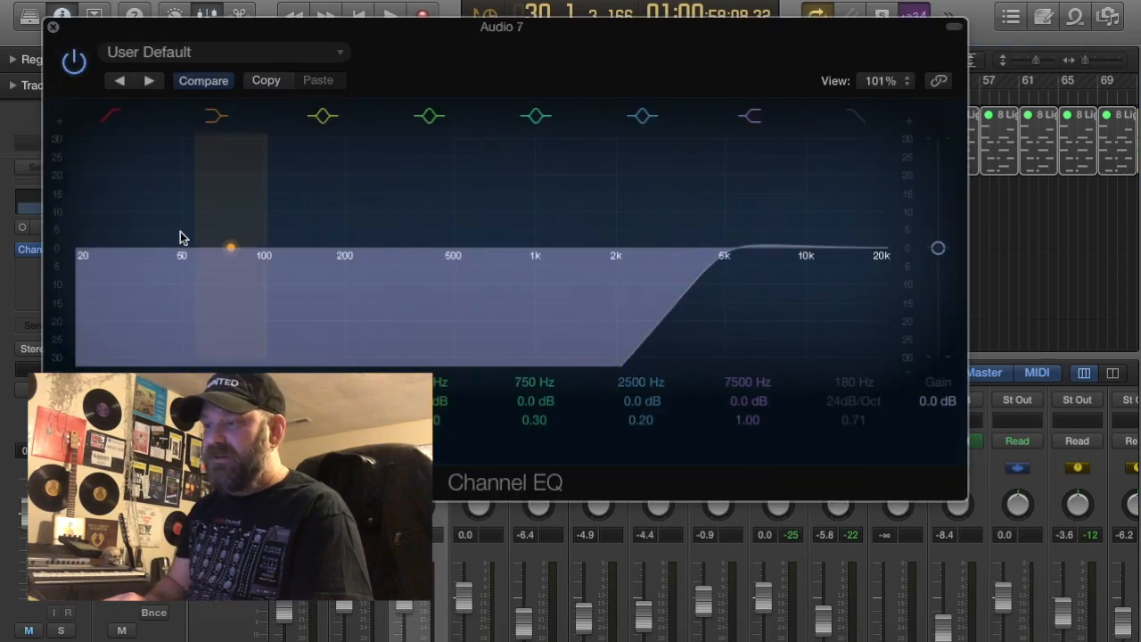
left_click_drag(724, 260, 264, 257)
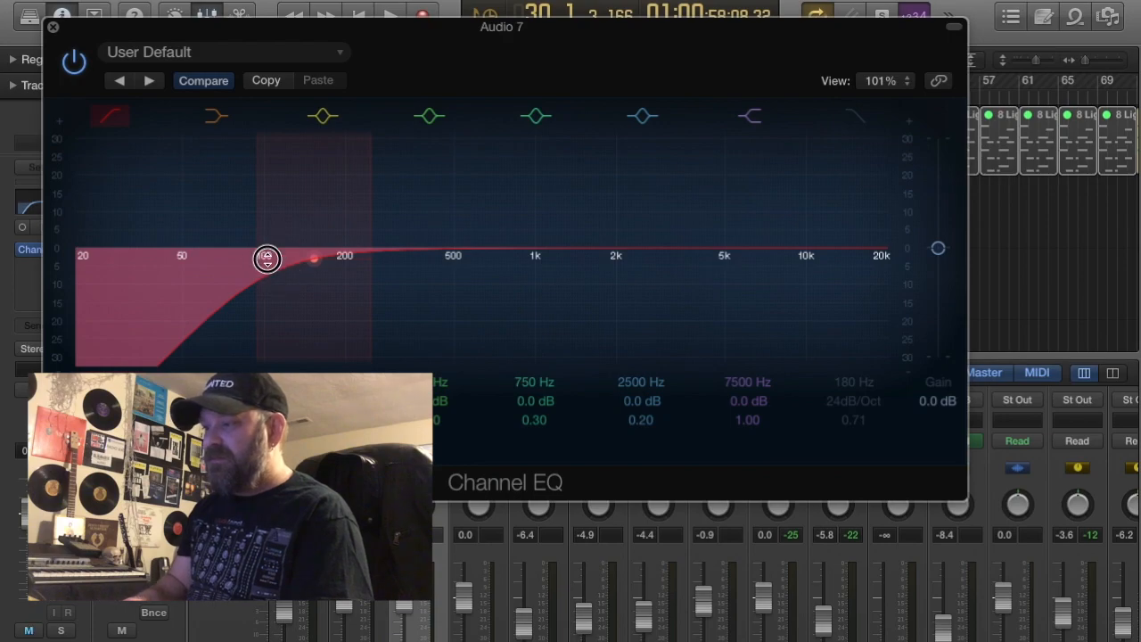
left_click(52, 29)
Band-limit the Audio 7 track's Channel EQ with a low cut at about 180 Hz and a high cut at 5000 Hz
left_click(307, 198)
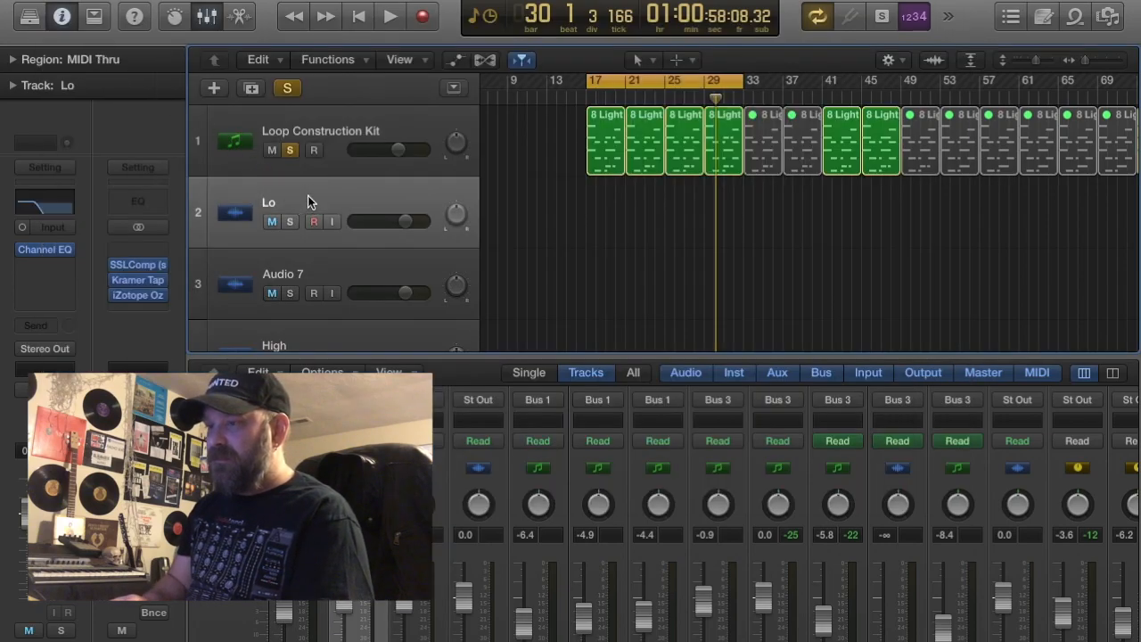
left_click(310, 268)
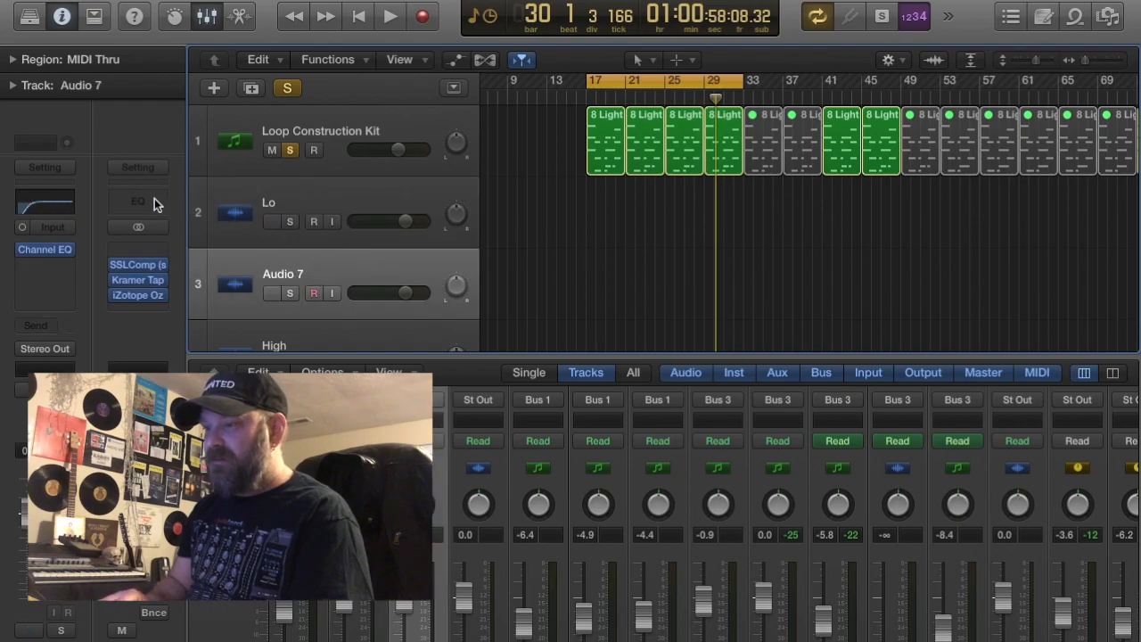
left_click(48, 200)
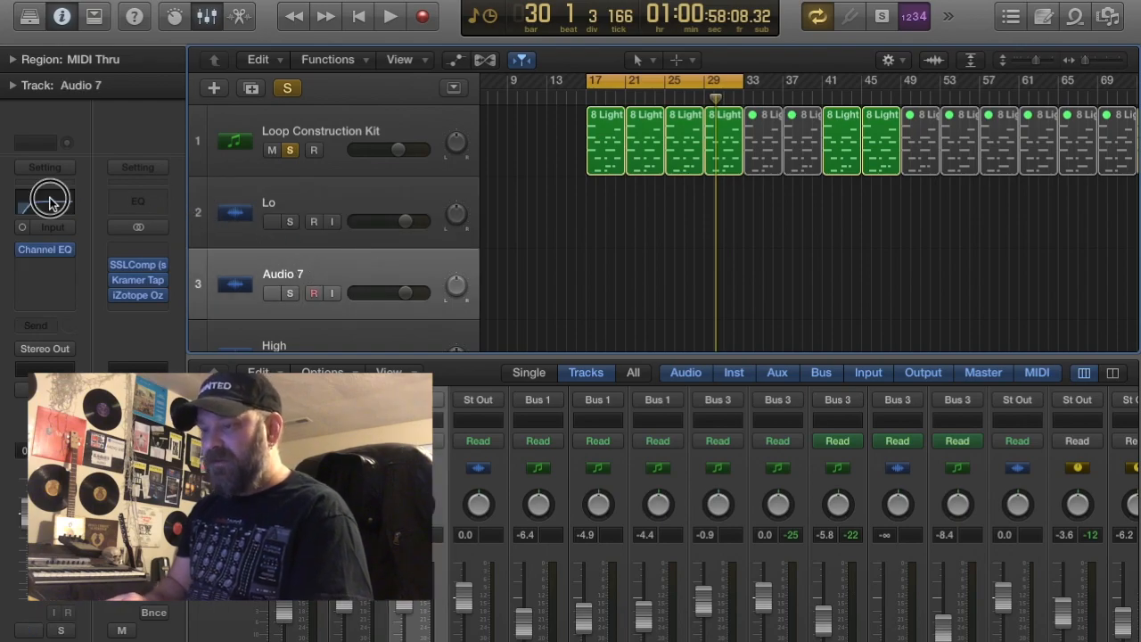
left_click_drag(318, 259, 340, 250)
left_click(862, 113)
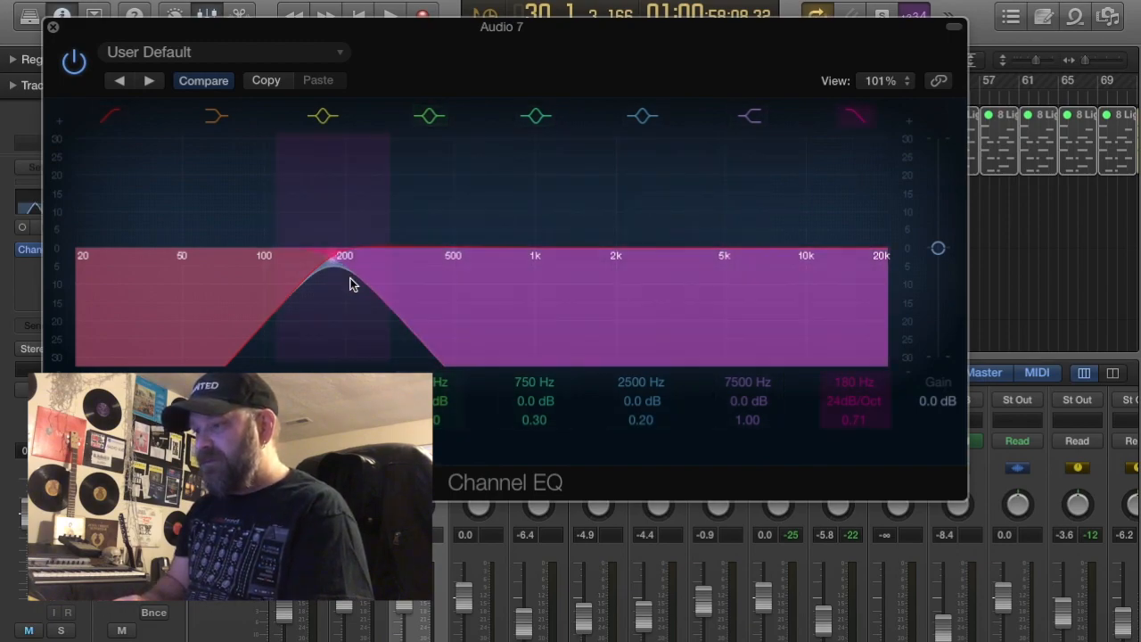
left_click_drag(854, 381, 854, 310)
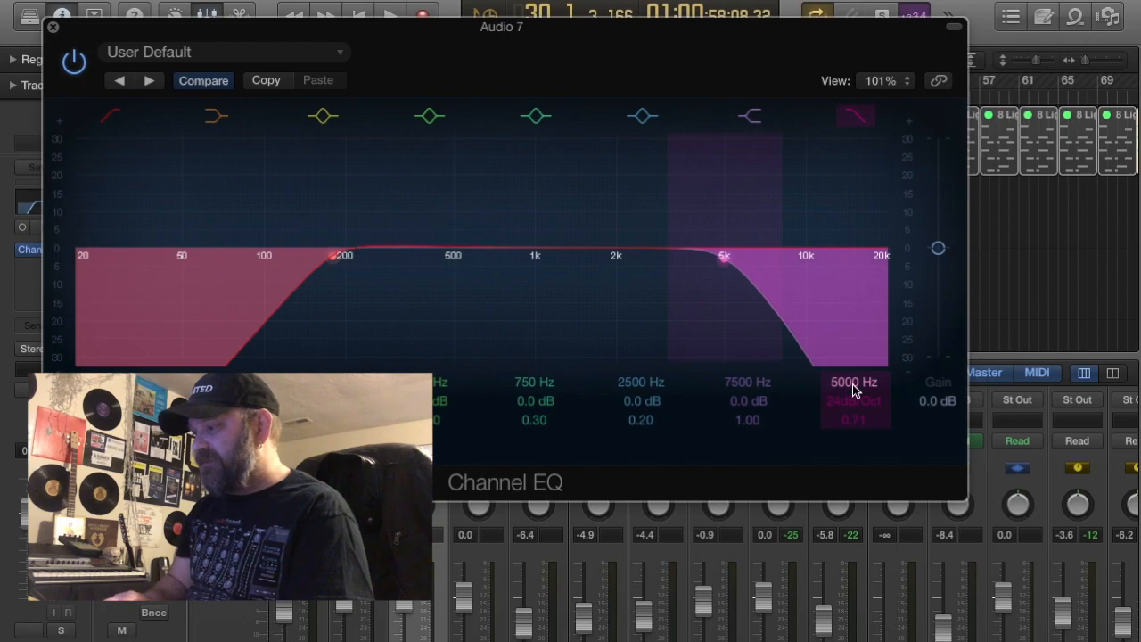
left_click(54, 31)
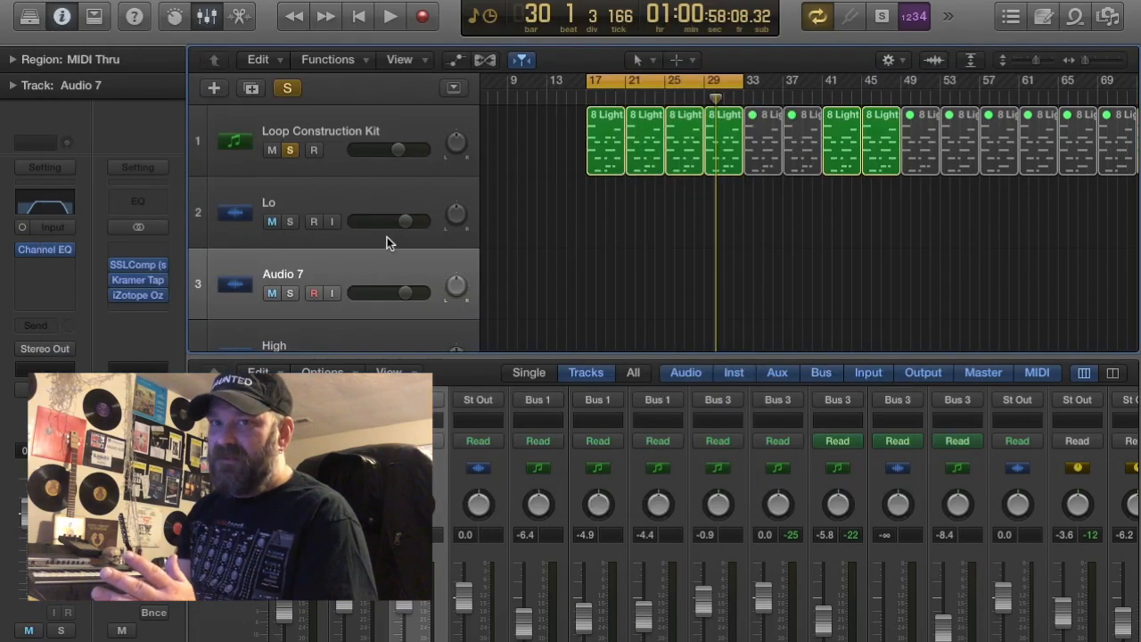
Rename the audio track between Lo and High as Mid
double_click(283, 273)
type("Mid")
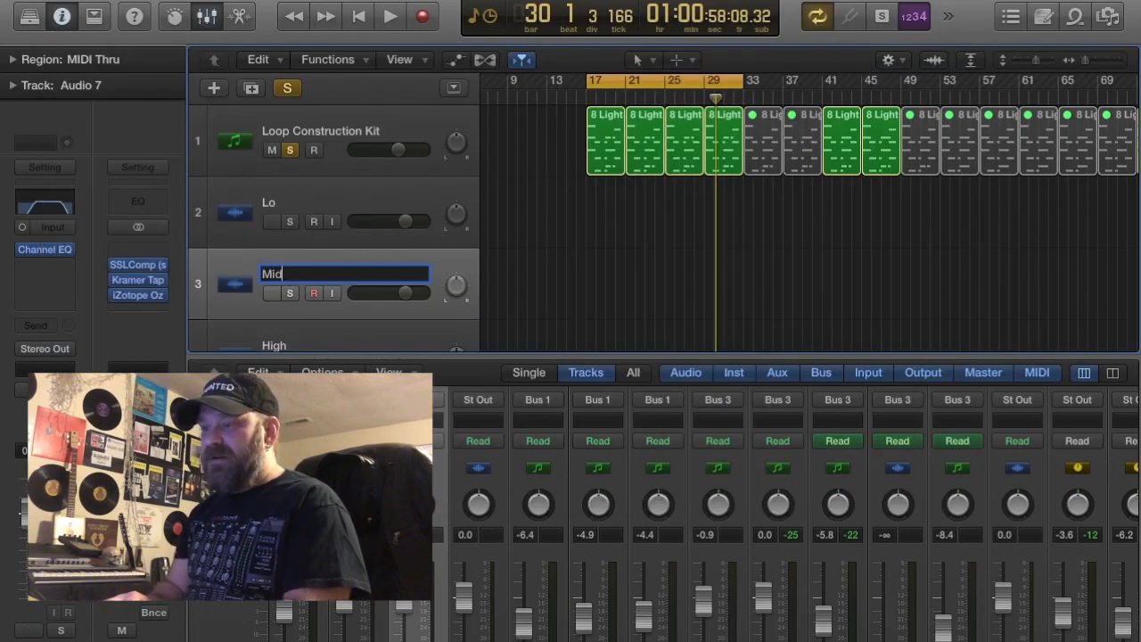
key("Return")
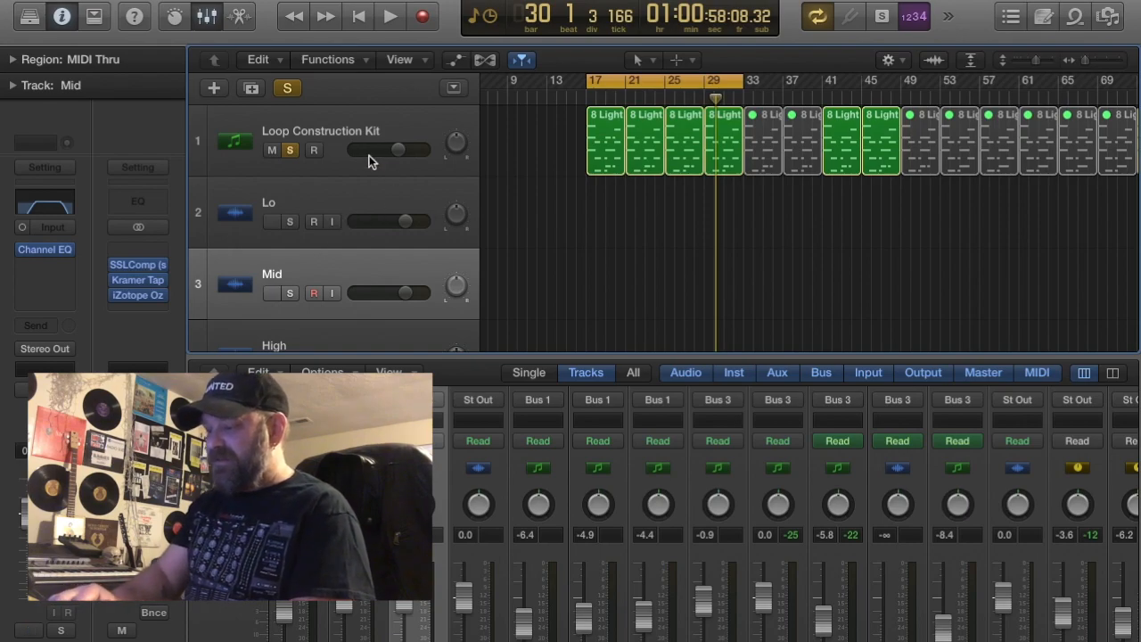
Unsolo the Loop Construction Kit track and turn off cycle mode
left_click(309, 143)
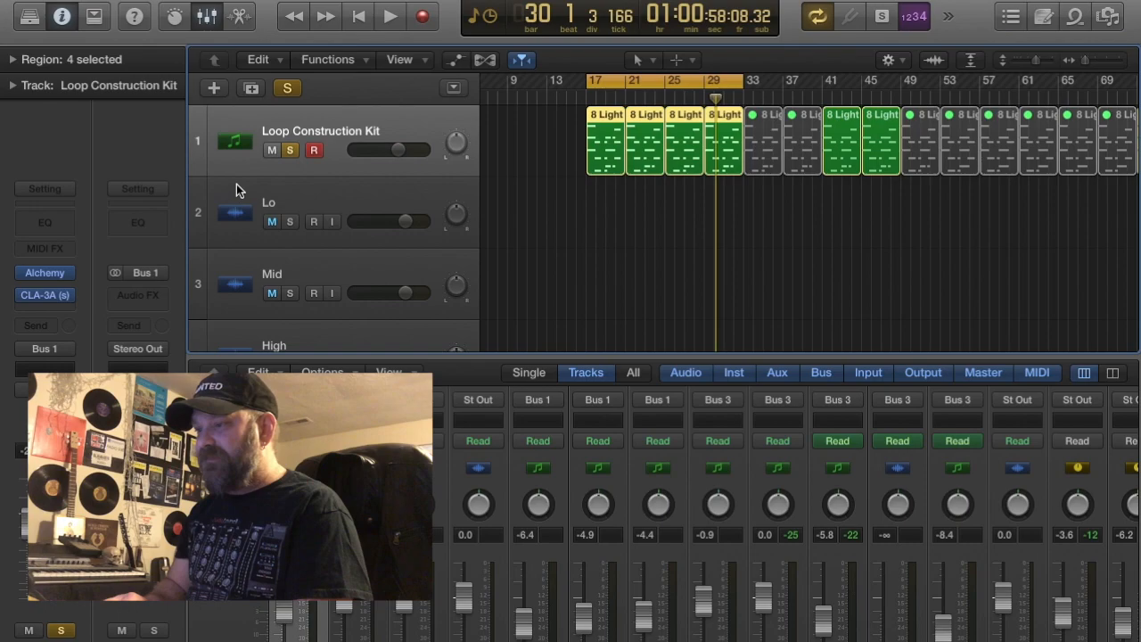
left_click(290, 151)
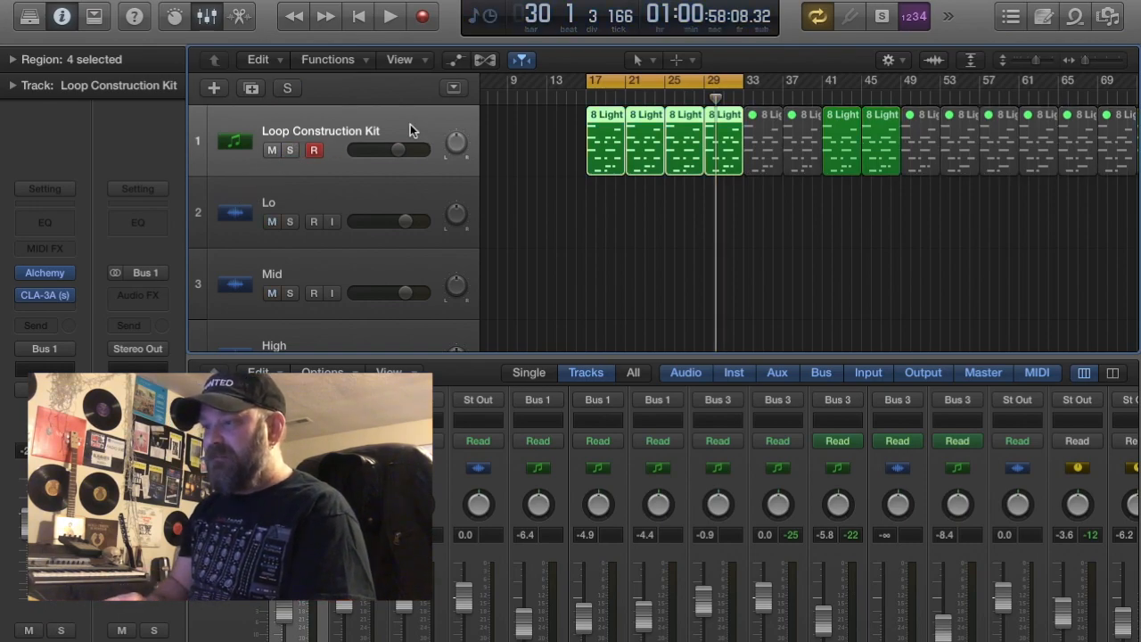
left_click(817, 16)
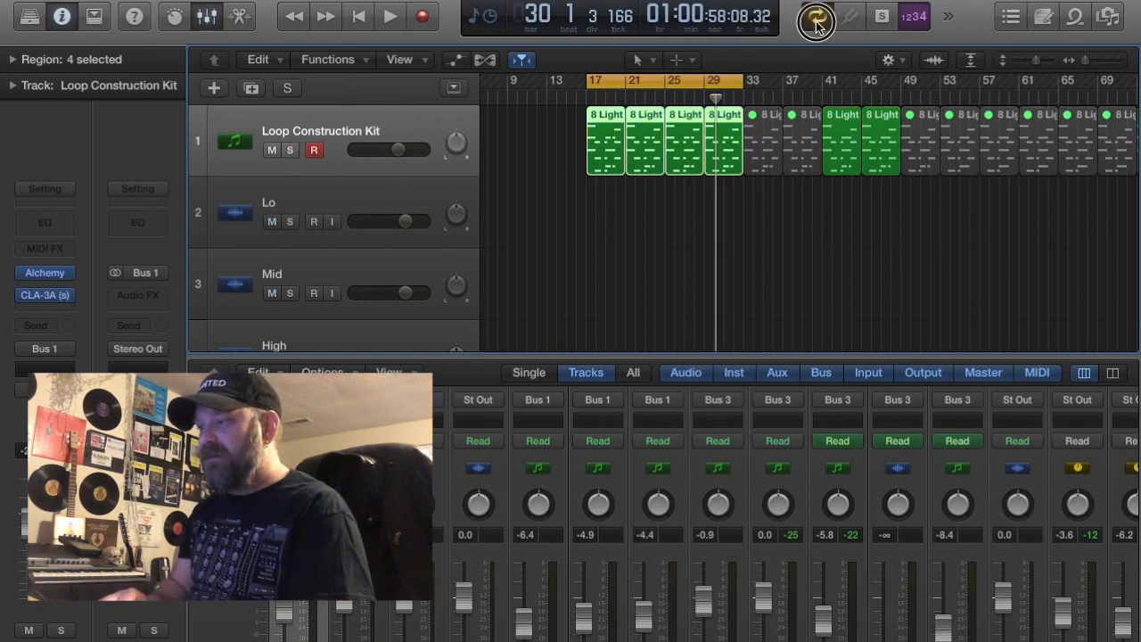
Select all regions on the Loop Construction Kit track and start bouncing them in place
left_click(512, 159)
left_click(370, 130)
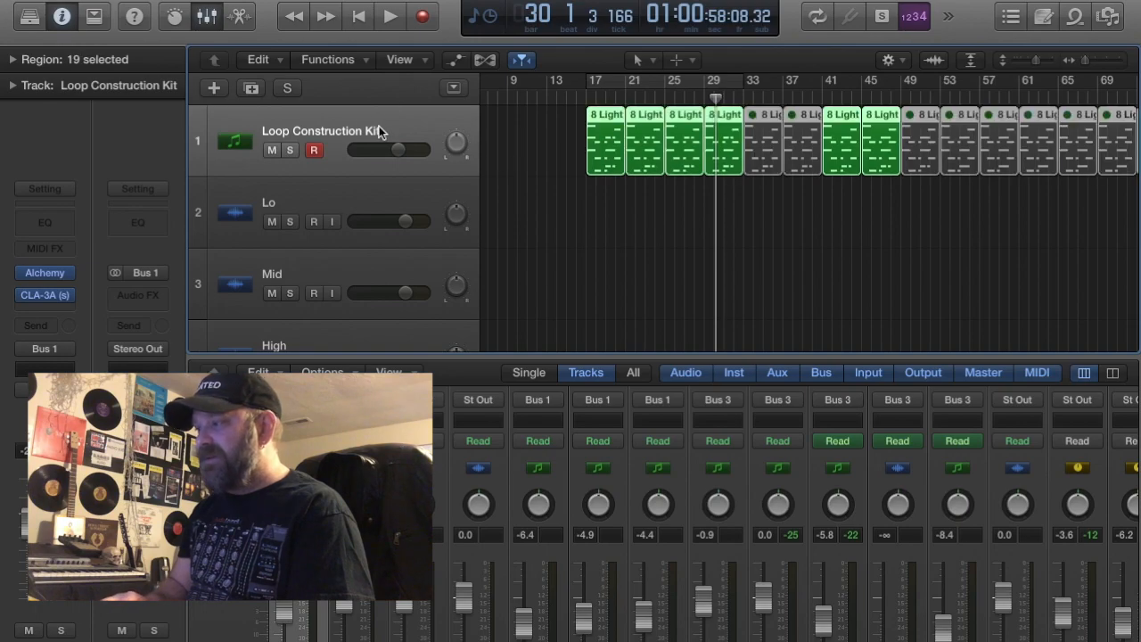
left_click(142, 0)
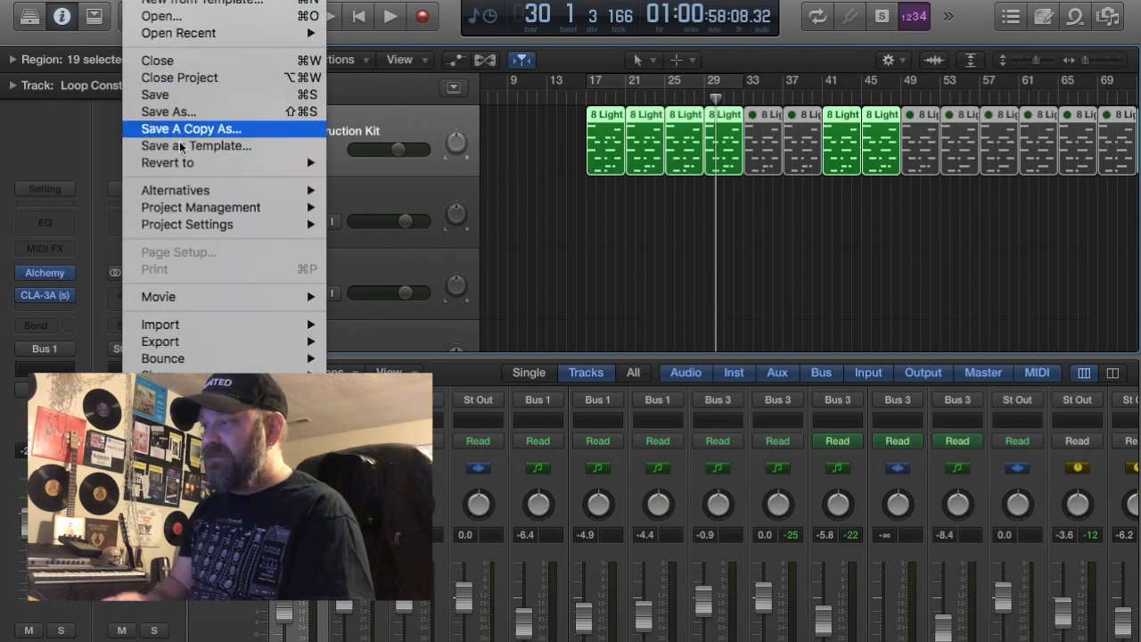
mouse_move(185, 357)
left_click(384, 358)
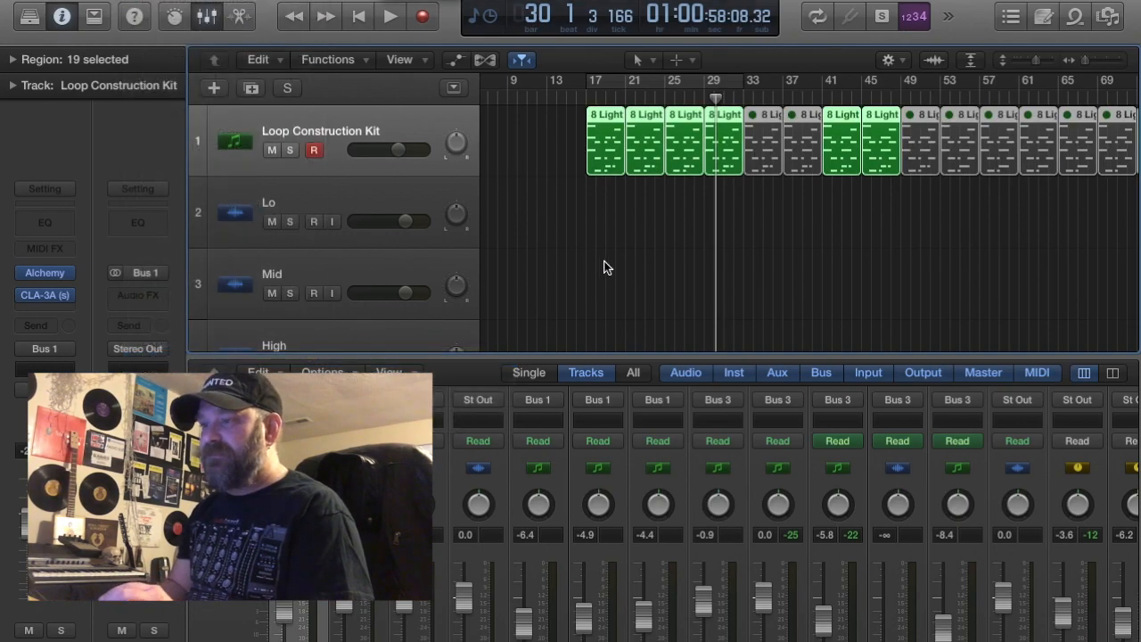
Bounce the selected regions to a new track under the name Rhythm_bip, leaving the source regions as they are
left_click(599, 49)
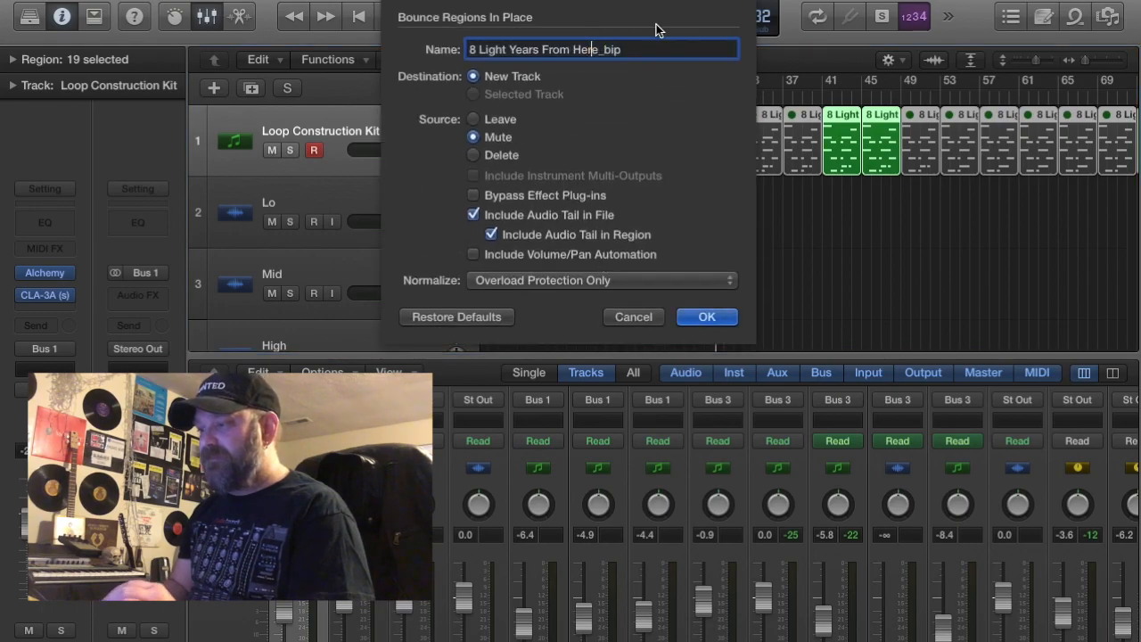
key("shift+alt+Left")
key("shift+alt+Left")
key("shift+alt+Left")
key("shift+alt+Left")
key("shift+alt+Left")
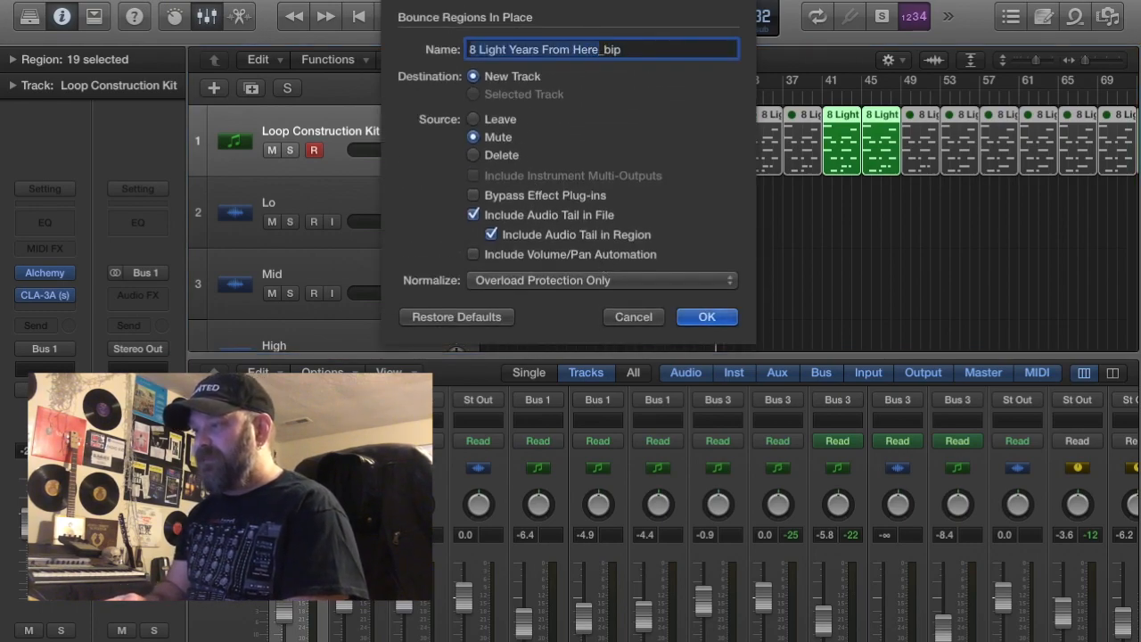
type("Rhythm")
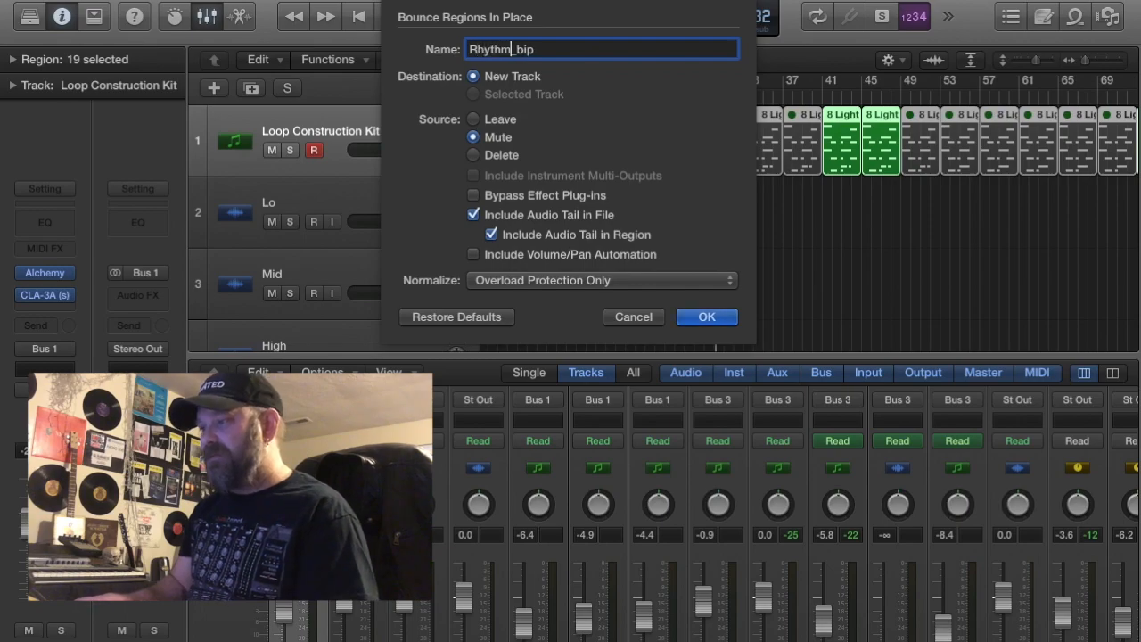
key("BackSpace")
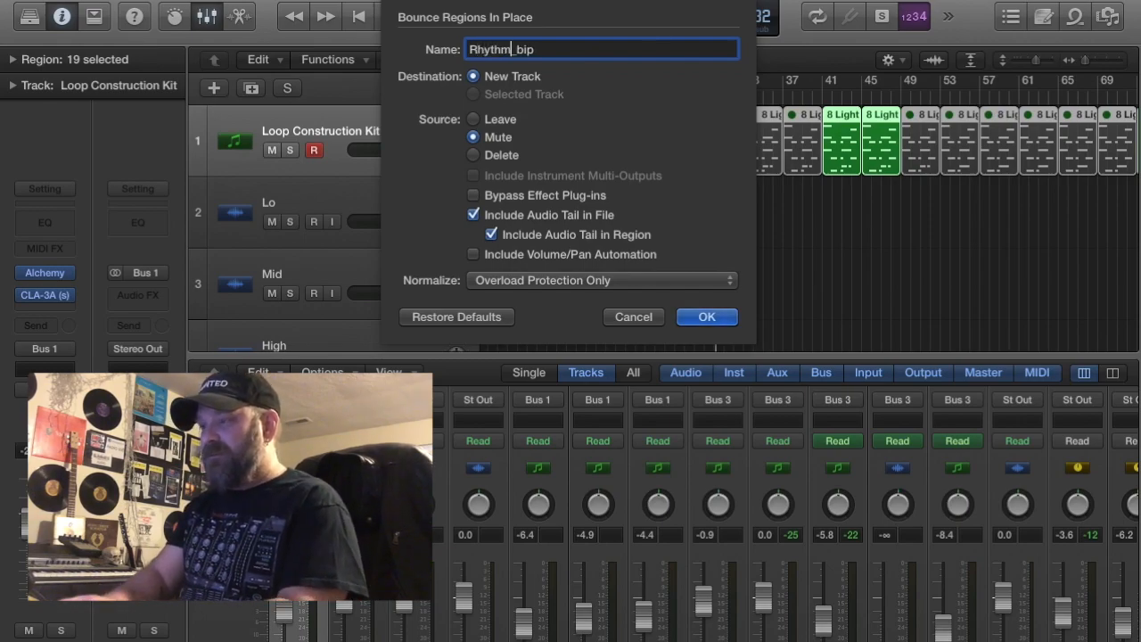
left_click(472, 119)
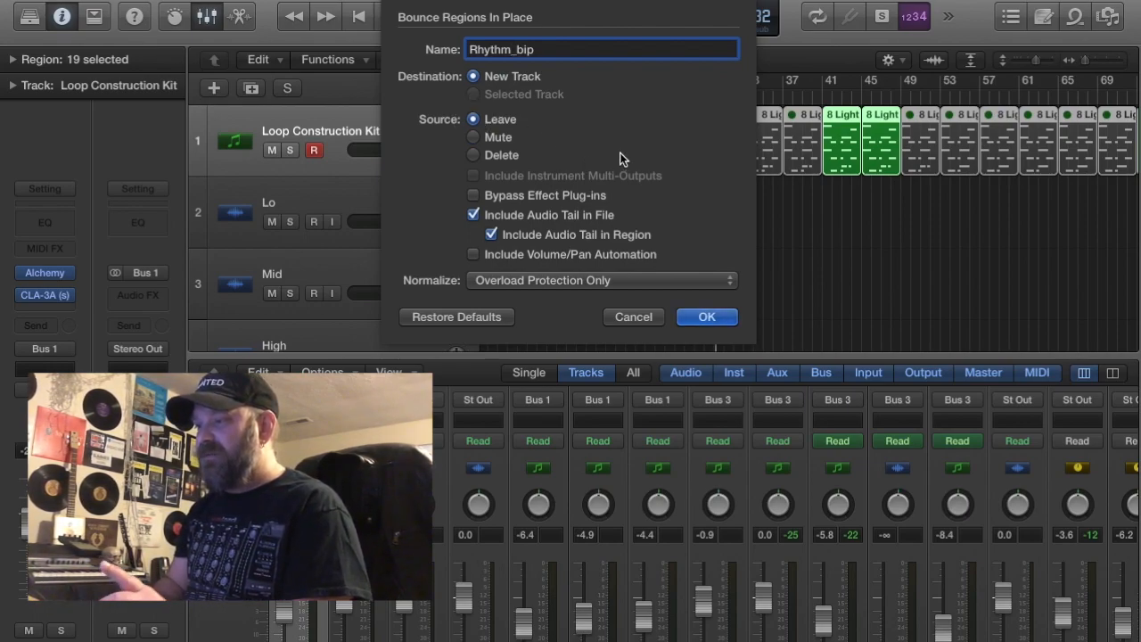
left_click(706, 318)
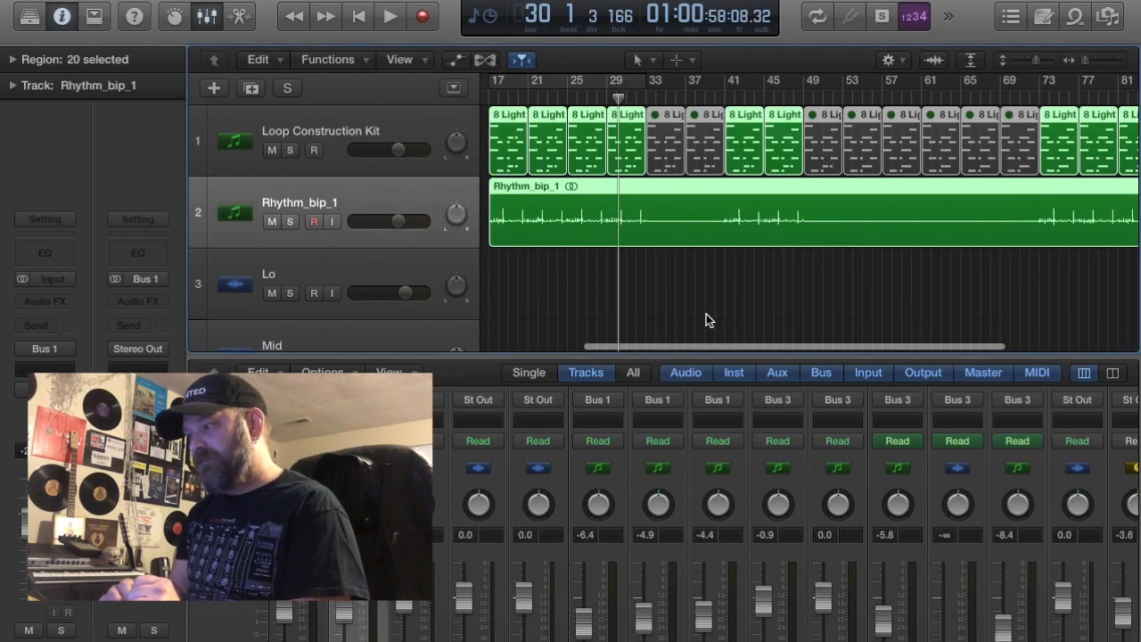
Copy the selected regions downward so that the bounced rhythm audio lands on the High track
scroll(626, 297, "down", 3)
scroll(627, 297, "down", 1)
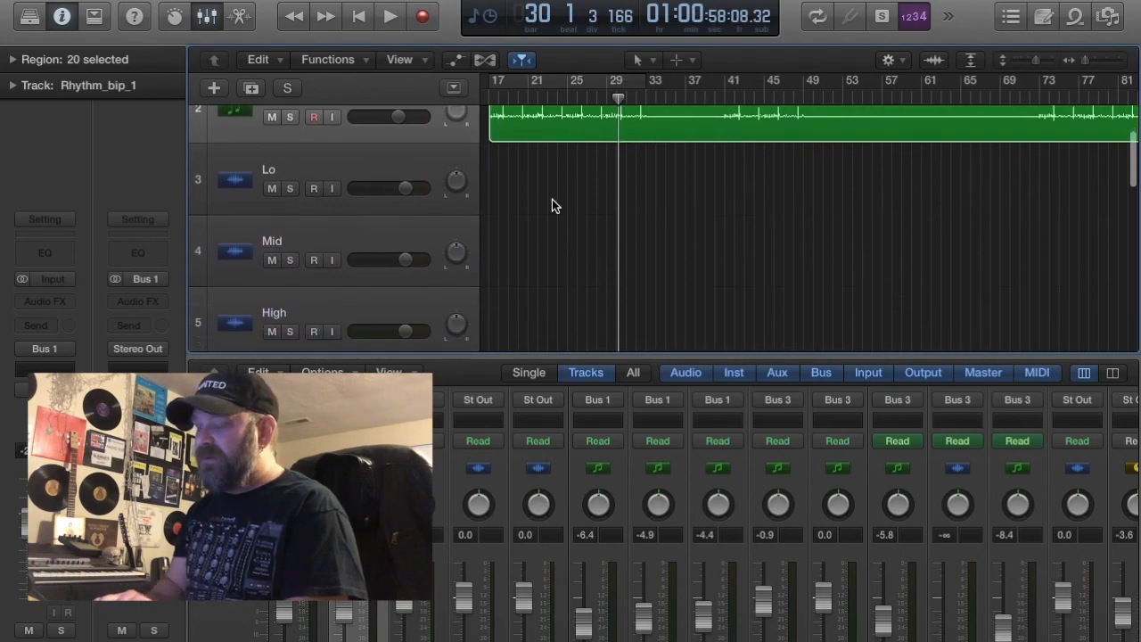
left_click_drag(523, 123, 526, 300)
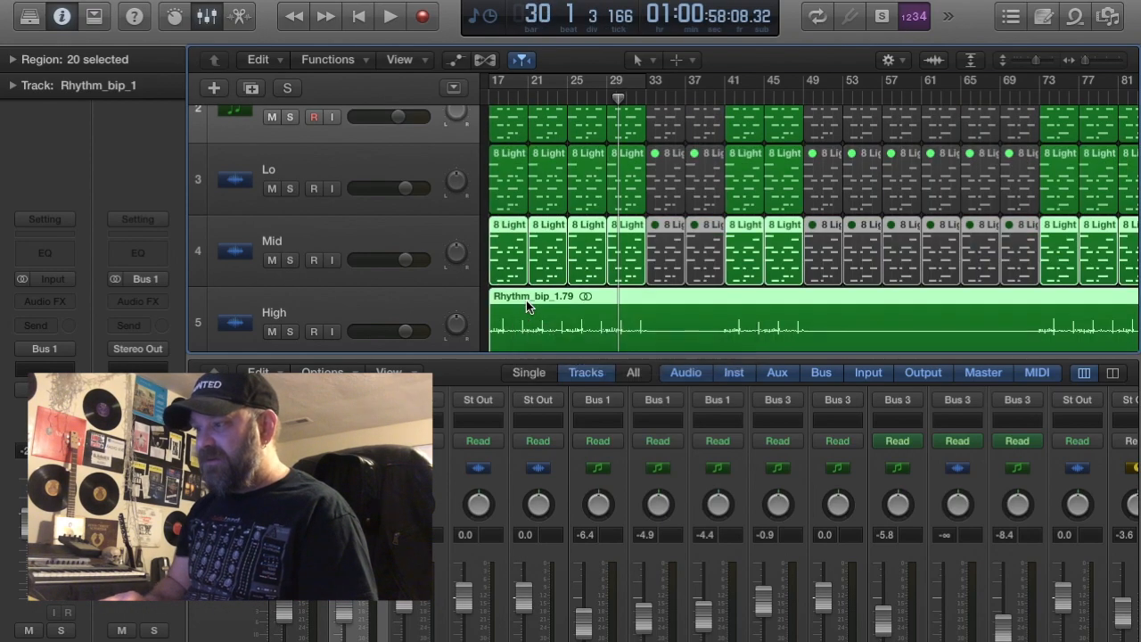
Delete the stray MIDI region copies from the Lo and Mid tracks
scroll(526, 299, "down", 2)
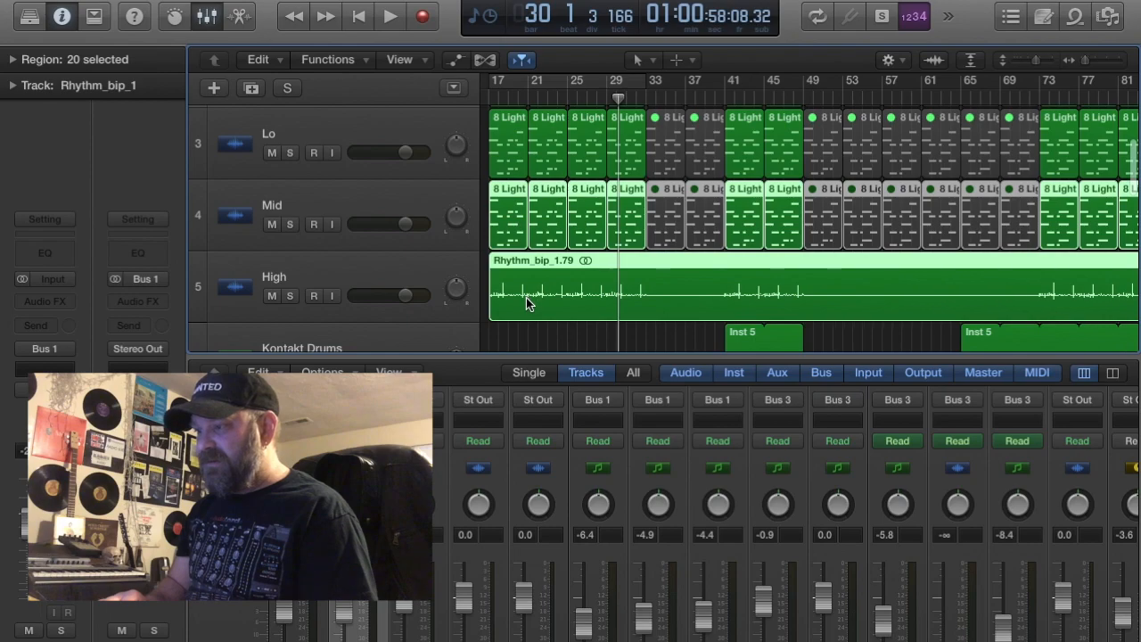
key("super+Left")
left_click_drag(541, 145, 1089, 219)
key("Delete")
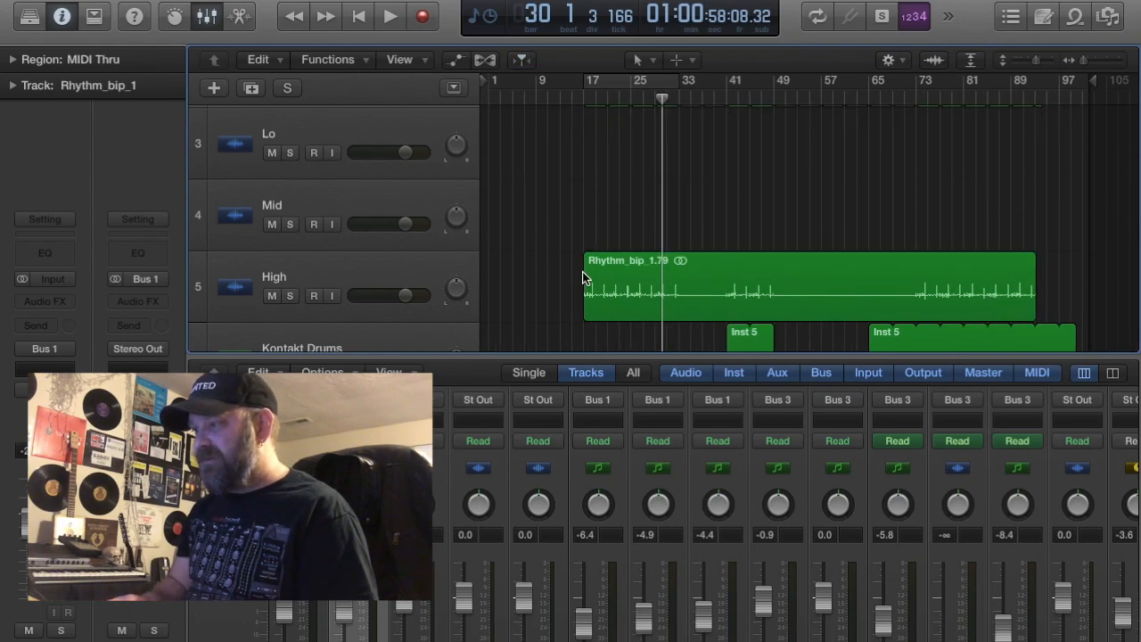
Copy the bounced rhythm region from the High track onto the Mid and Lo tracks at the same start position
left_click_drag(581, 281, 610, 146)
scroll(609, 146, "up", 5)
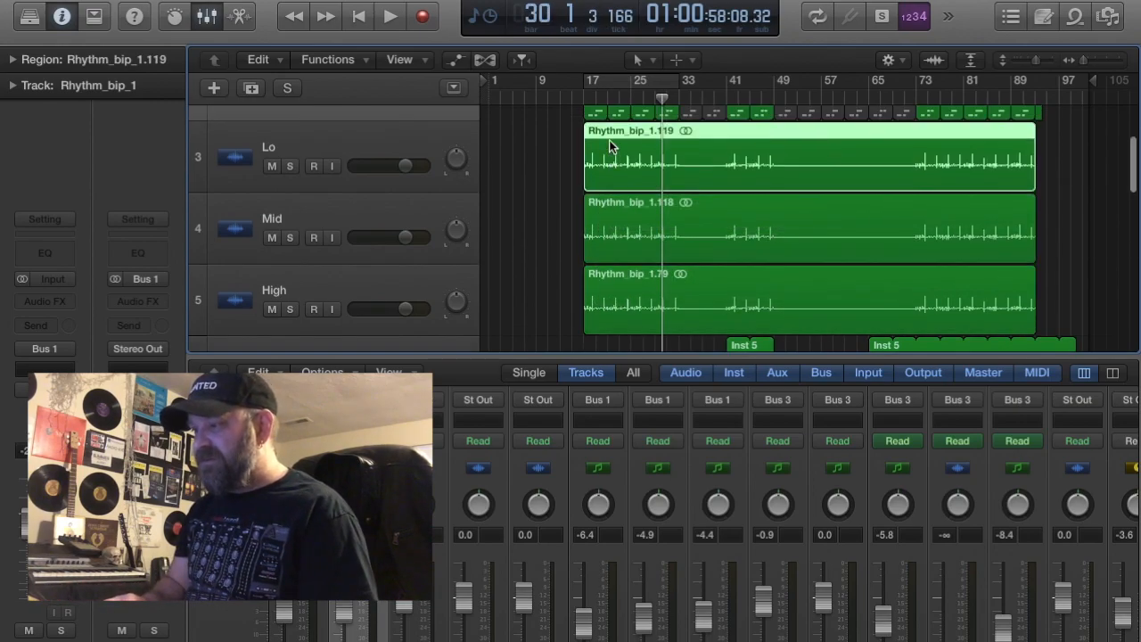
Turn on cycle mode and mute the Loop Construction Kit and Rhythm_bip_1 tracks
left_click(825, 20)
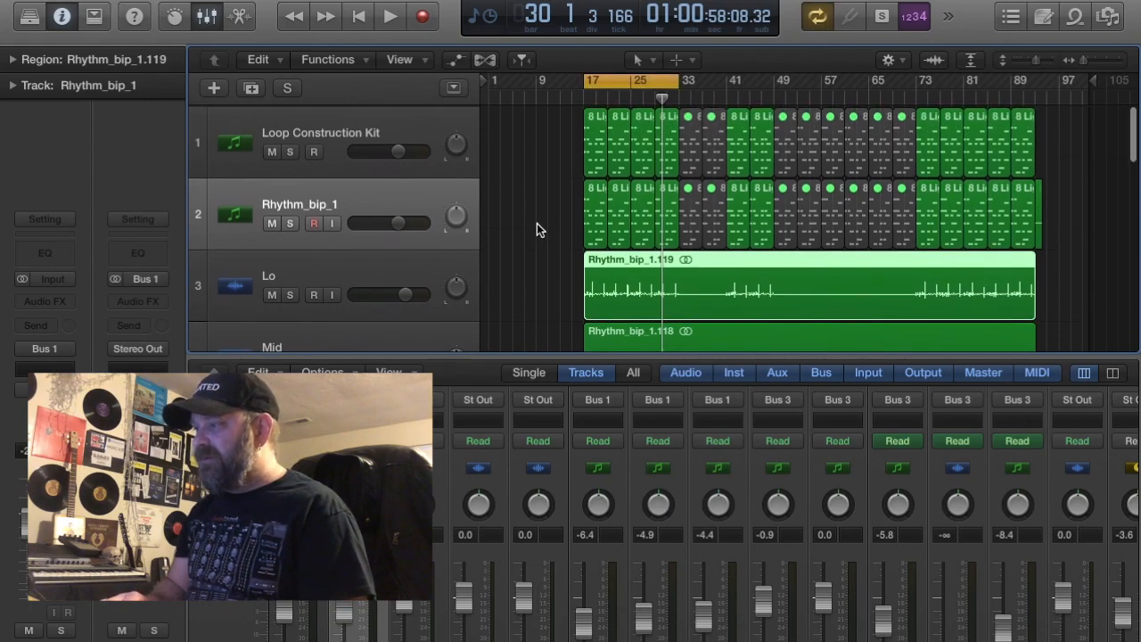
left_click(271, 149)
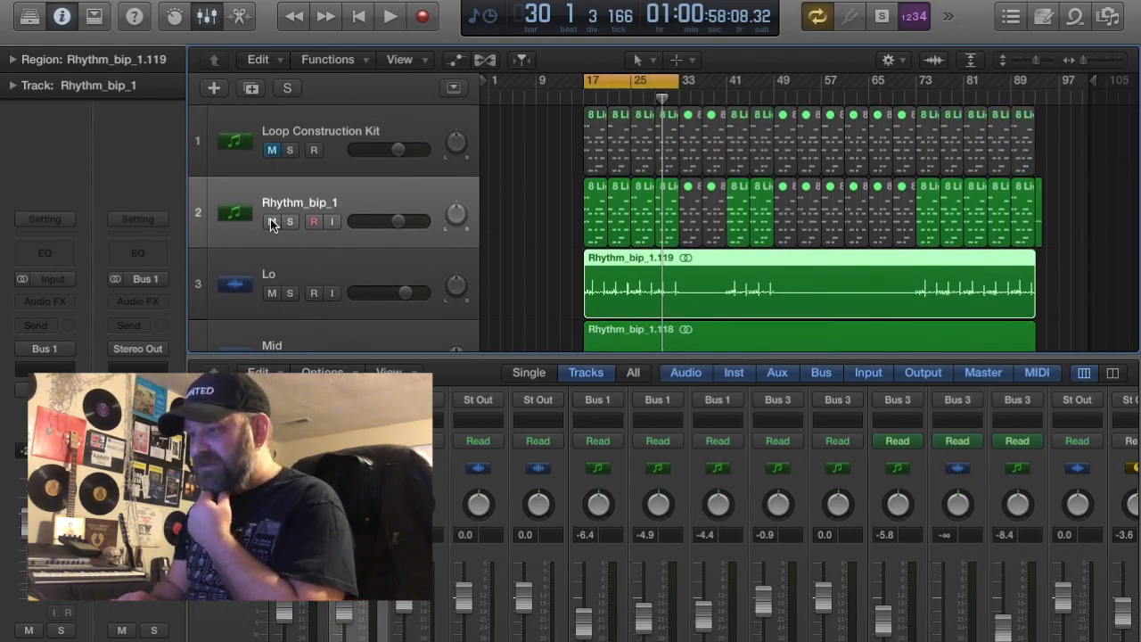
left_click(272, 222)
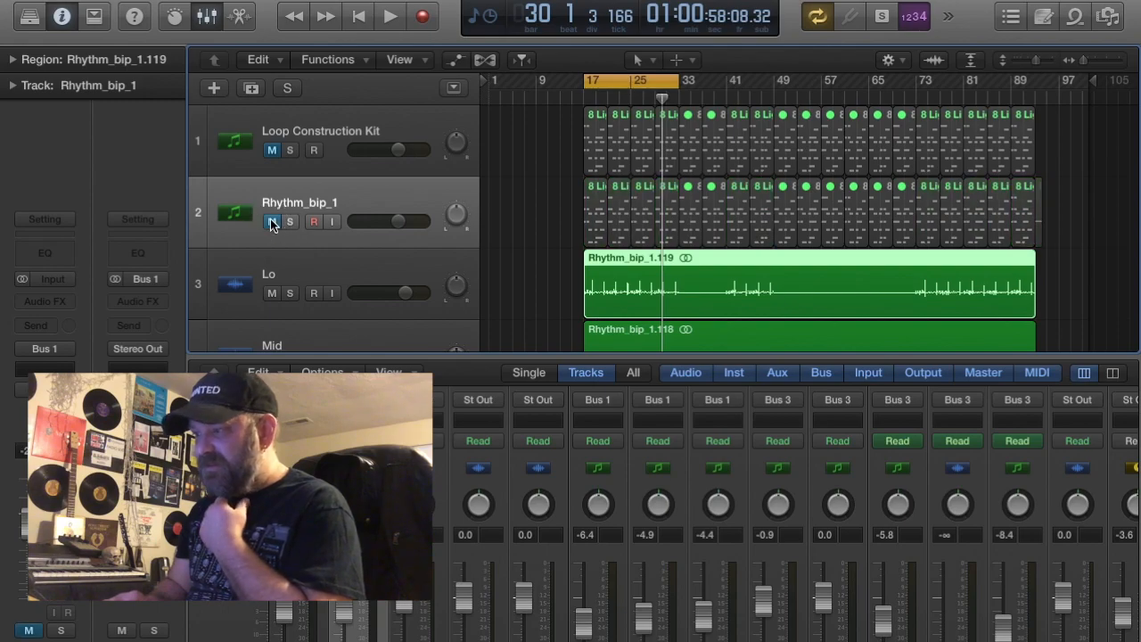
Replace all regions on the Rhythm_bip_1 track with a copy of the bounced audio region from Lo
left_click_drag(542, 217, 1083, 205)
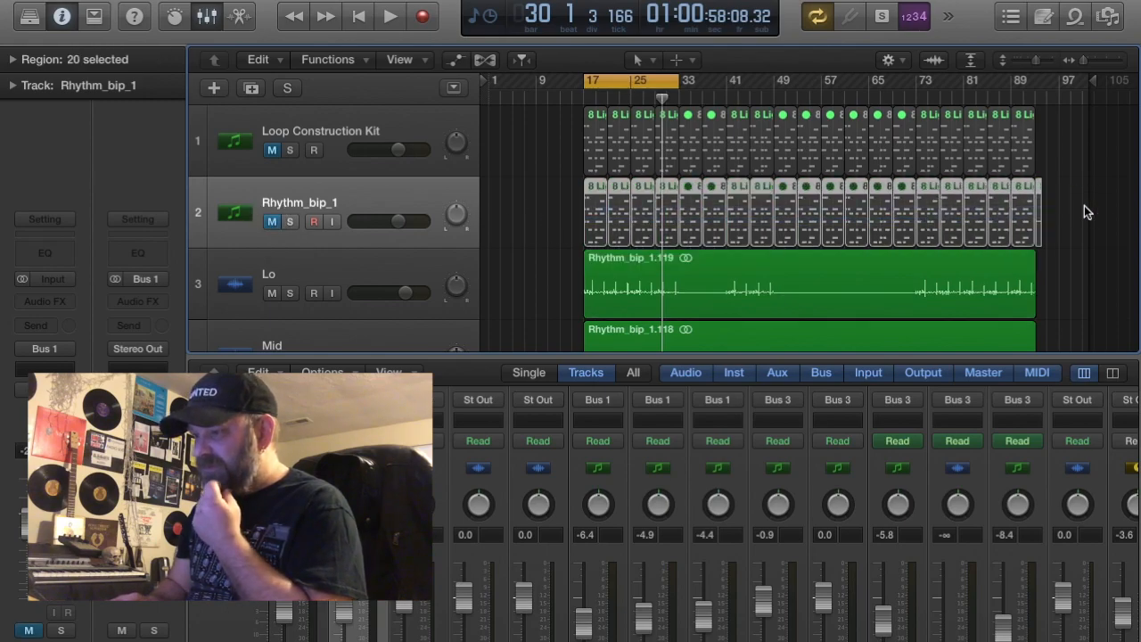
key("Delete")
left_click_drag(620, 279, 615, 212)
Solo the Lo track and play the cycled section
scroll(514, 232, "down", 3)
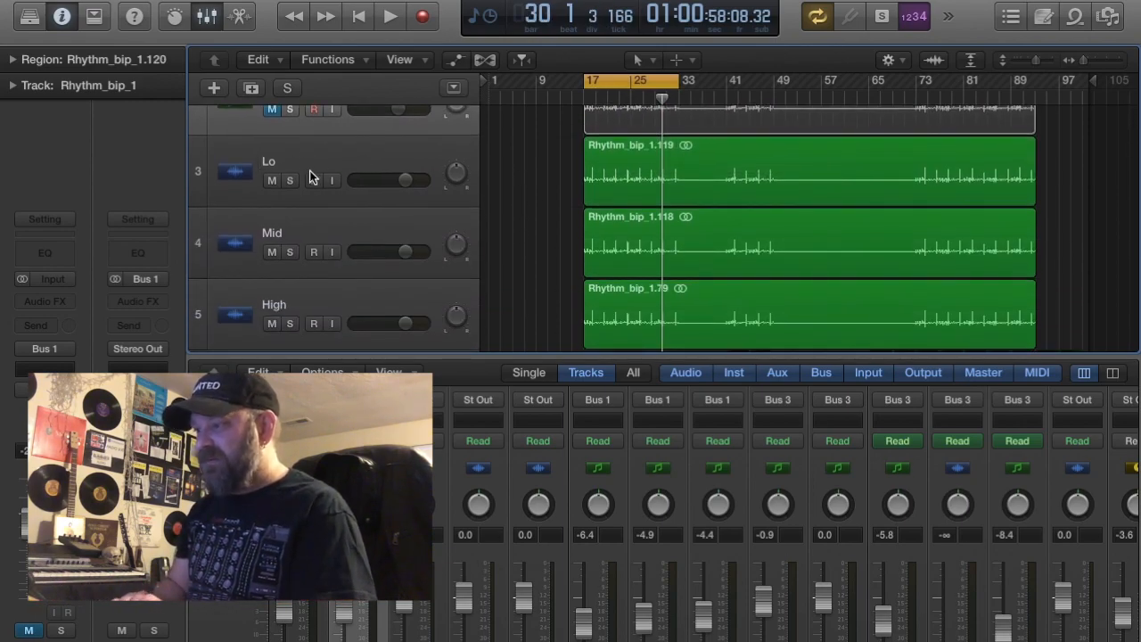
left_click(338, 150)
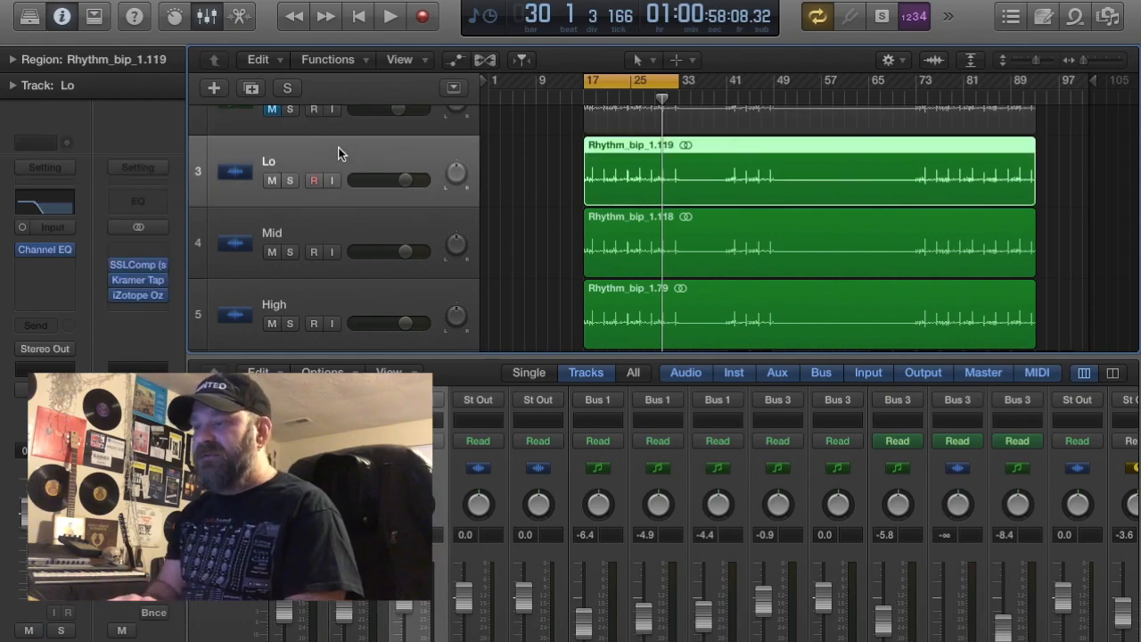
left_click(291, 180)
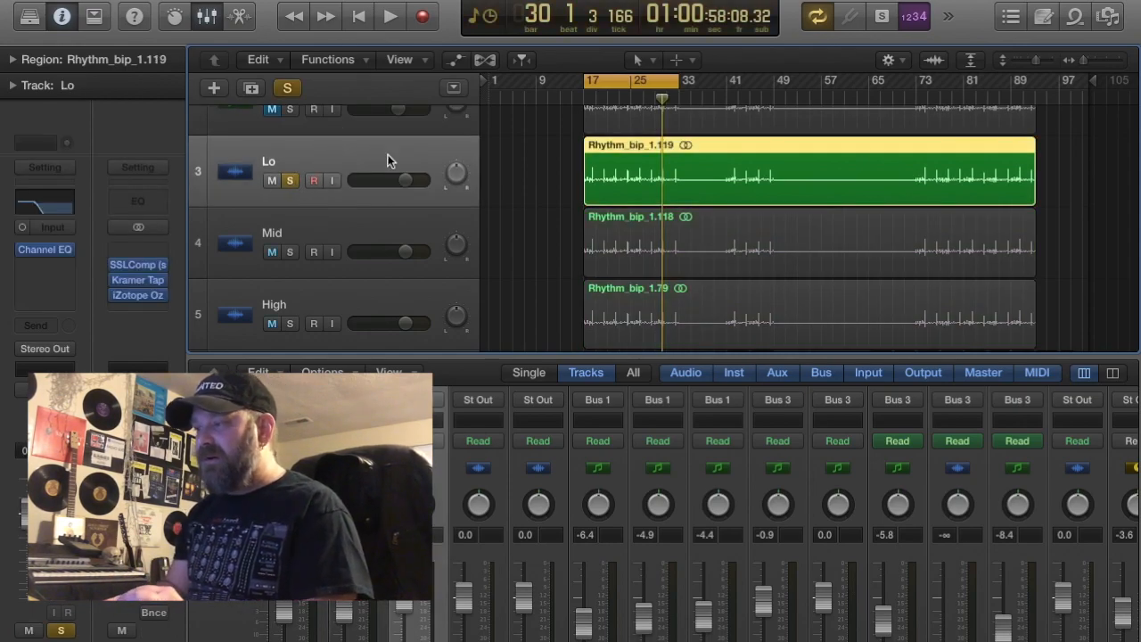
key("space")
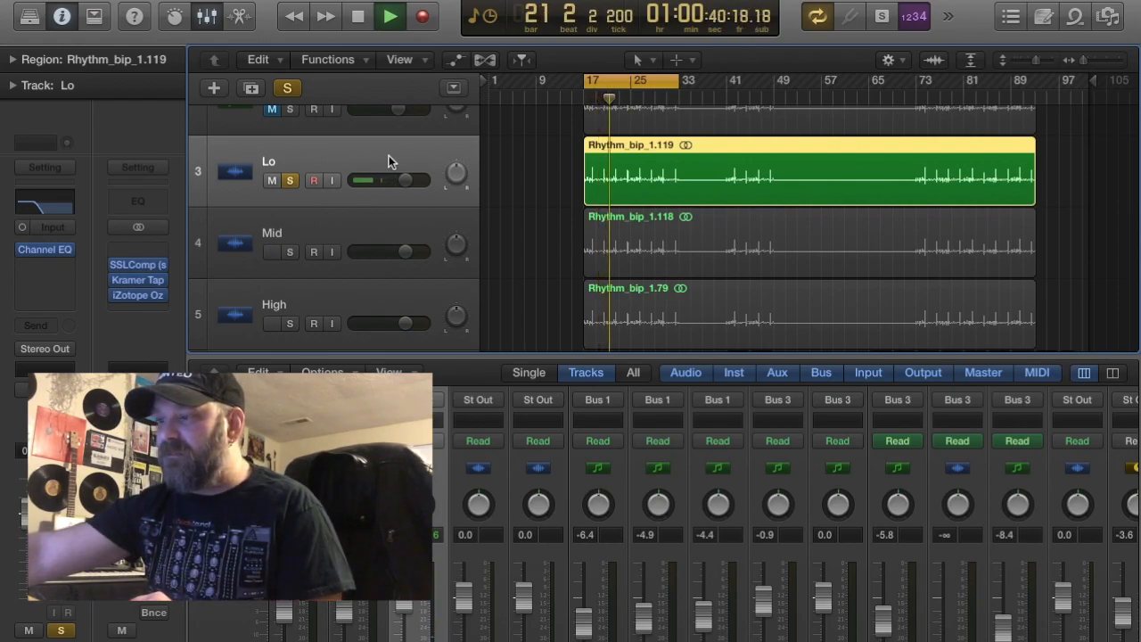
Insert a mono Waves CLA-3A compressor after the Lo track's Channel EQ, with gain about 5 and peak reduction about 6
left_click(33, 264)
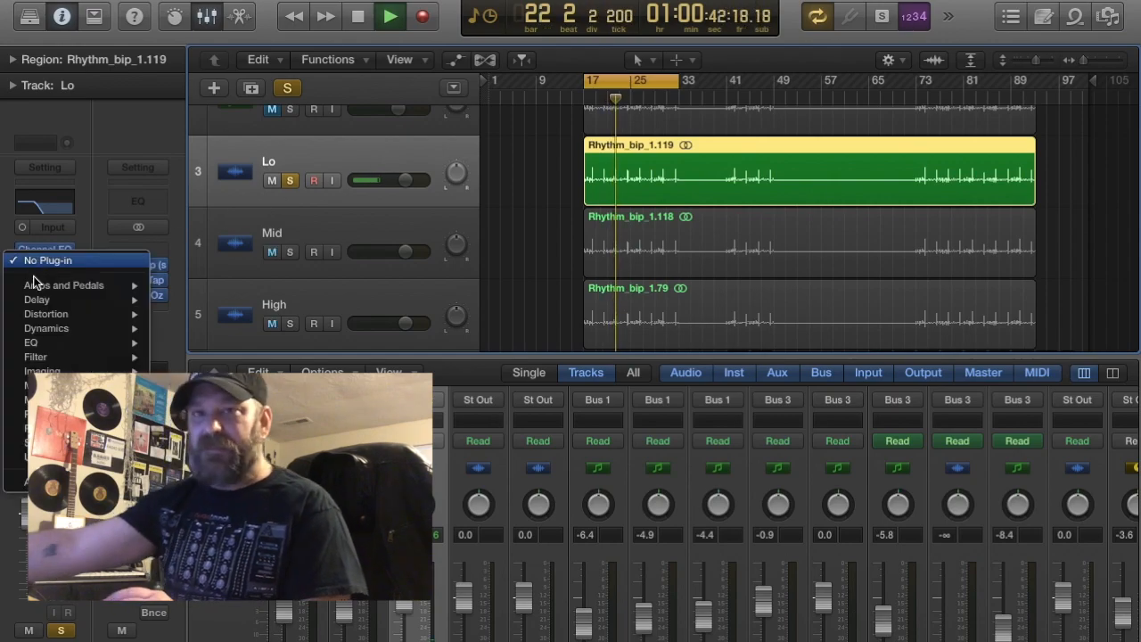
mouse_move(18, 481)
mouse_move(242, 630)
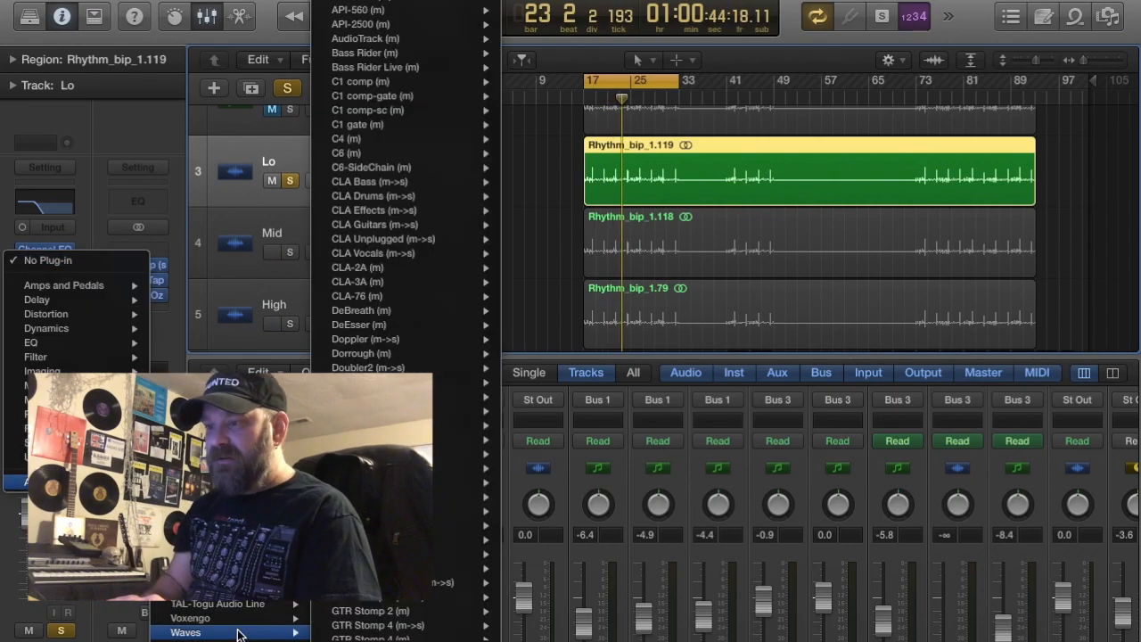
mouse_move(390, 283)
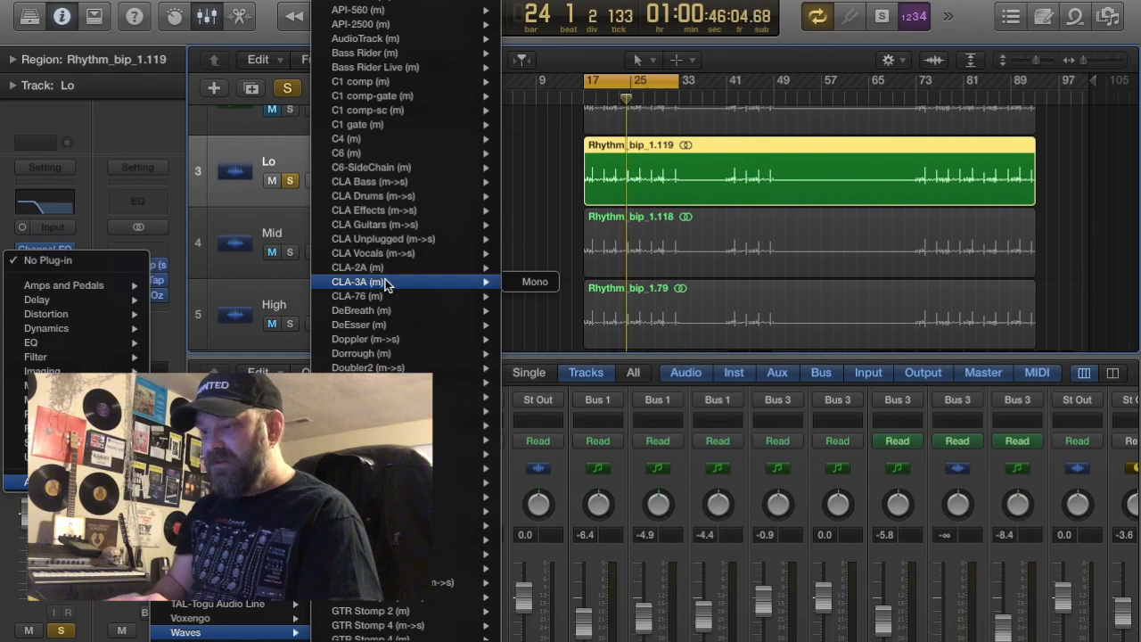
left_click(535, 282)
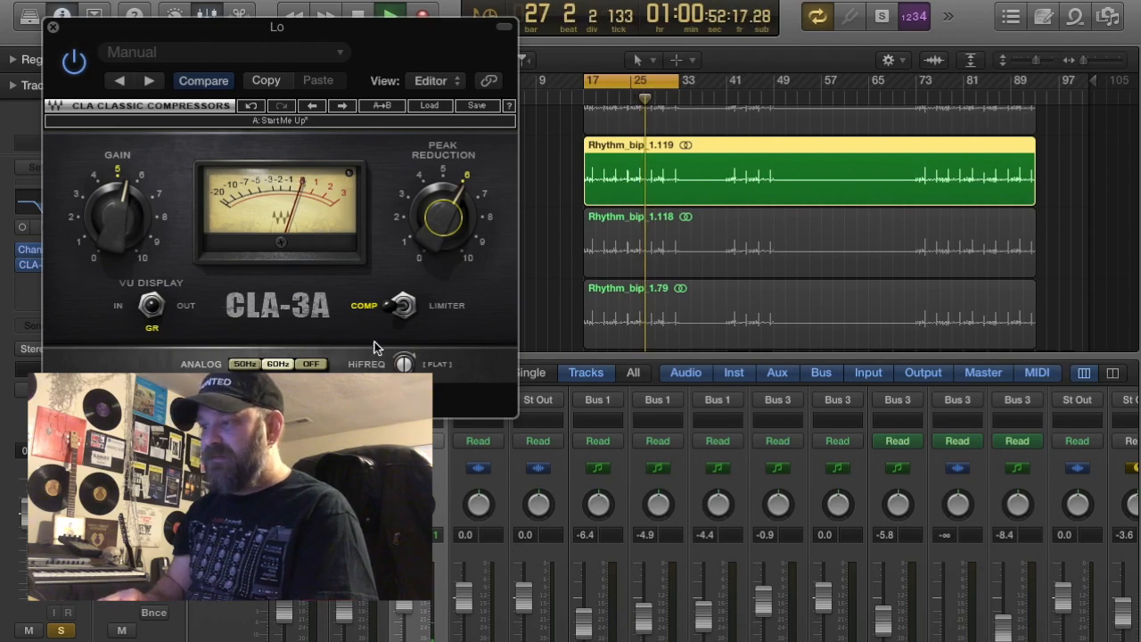
left_click(53, 30)
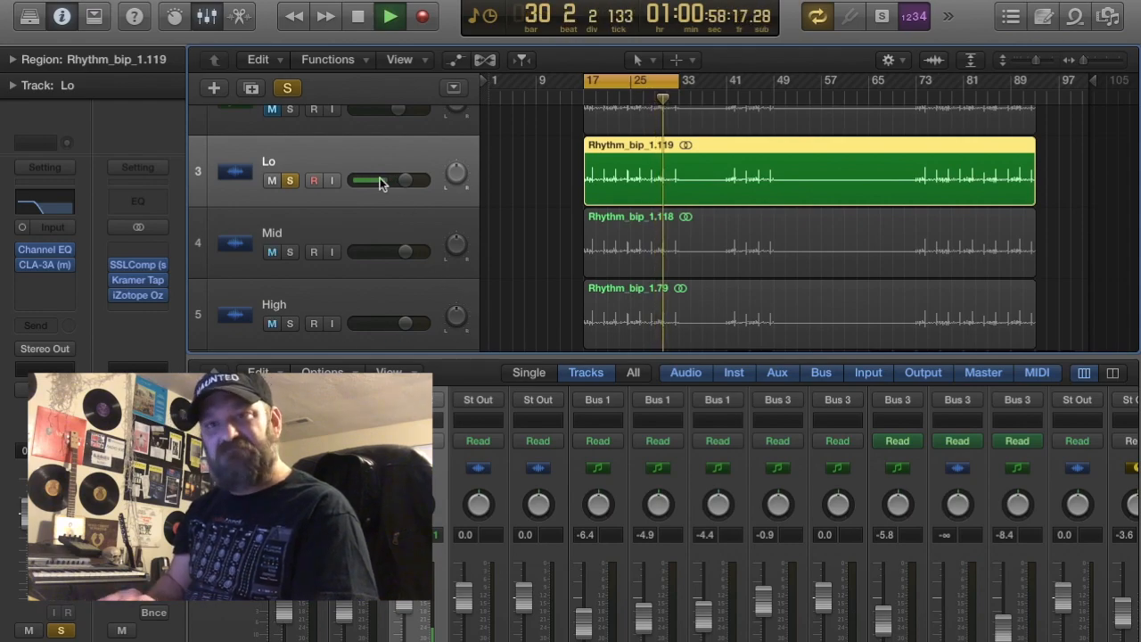
Mute the Lo track and move the solo from Lo to Mid
left_click(273, 181)
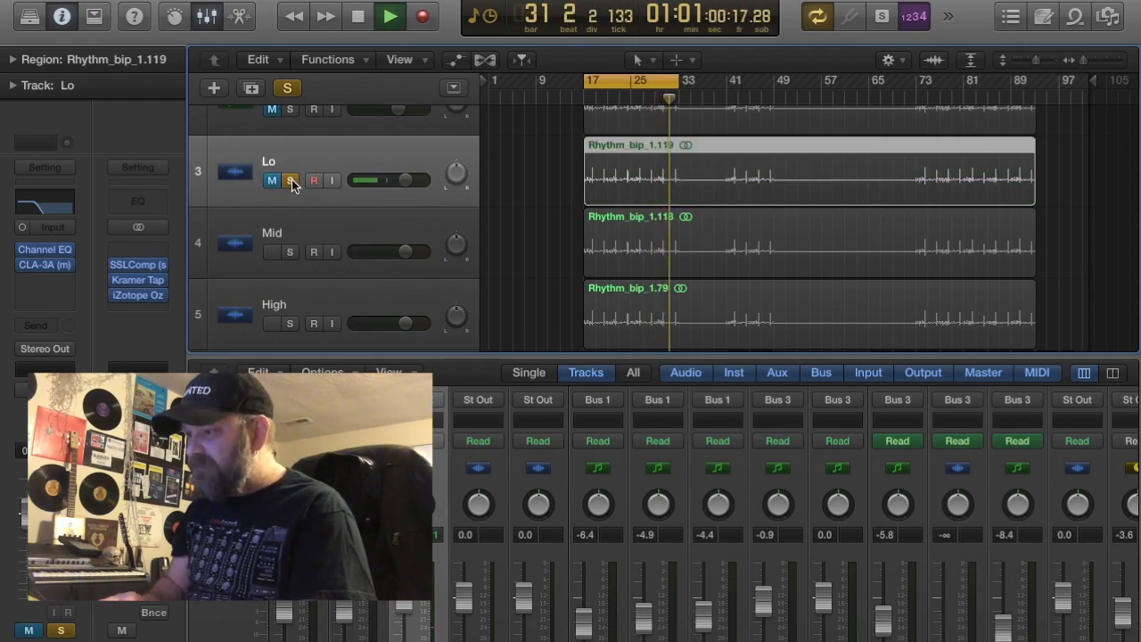
left_click(290, 180)
left_click(291, 251)
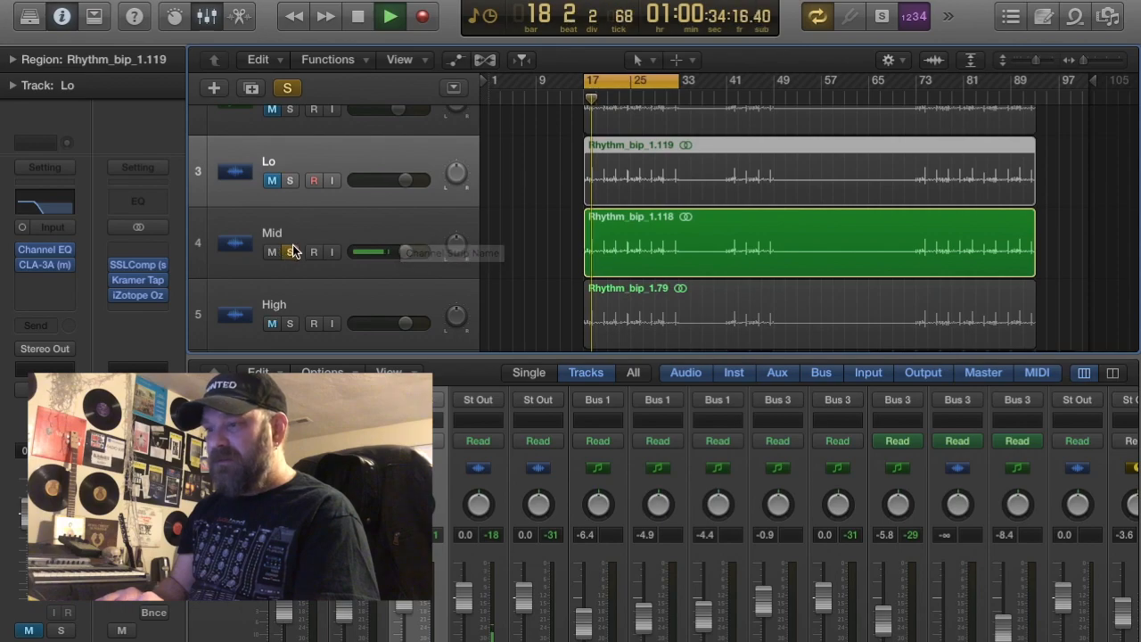
Solo High in place of Mid to audition the high band, and return the solo to Mid
right_click(292, 323)
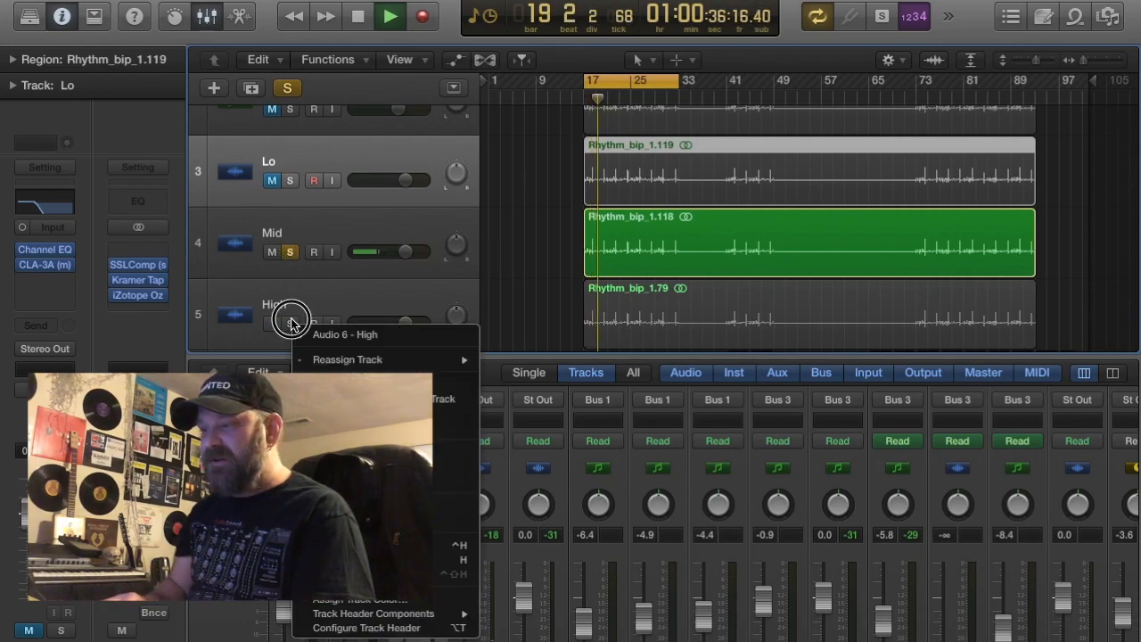
left_click(289, 323)
left_click(290, 323)
left_click(289, 252)
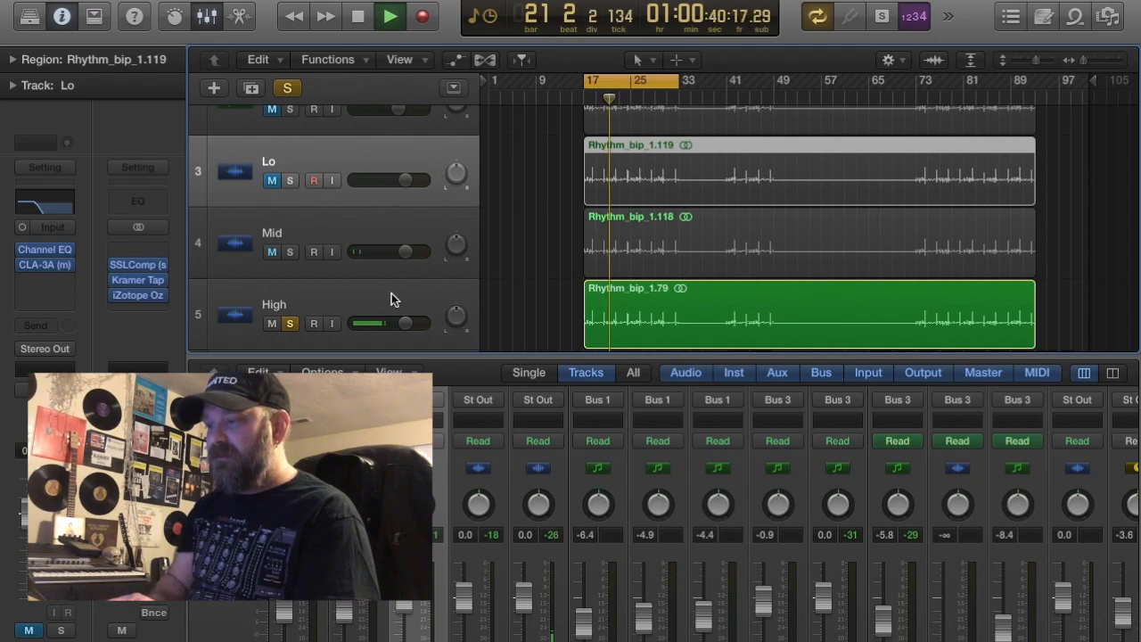
left_click(291, 252)
left_click(290, 323)
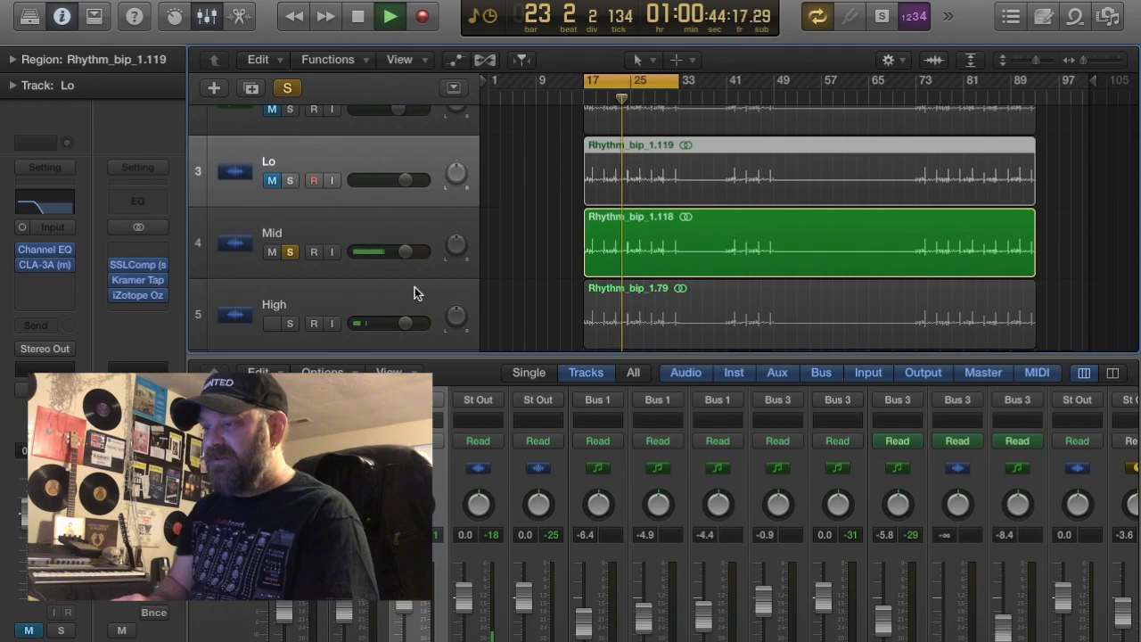
Insert the PSP N2O effect after the Mid track's Channel EQ and load its Nanosphere preset
left_click(373, 225)
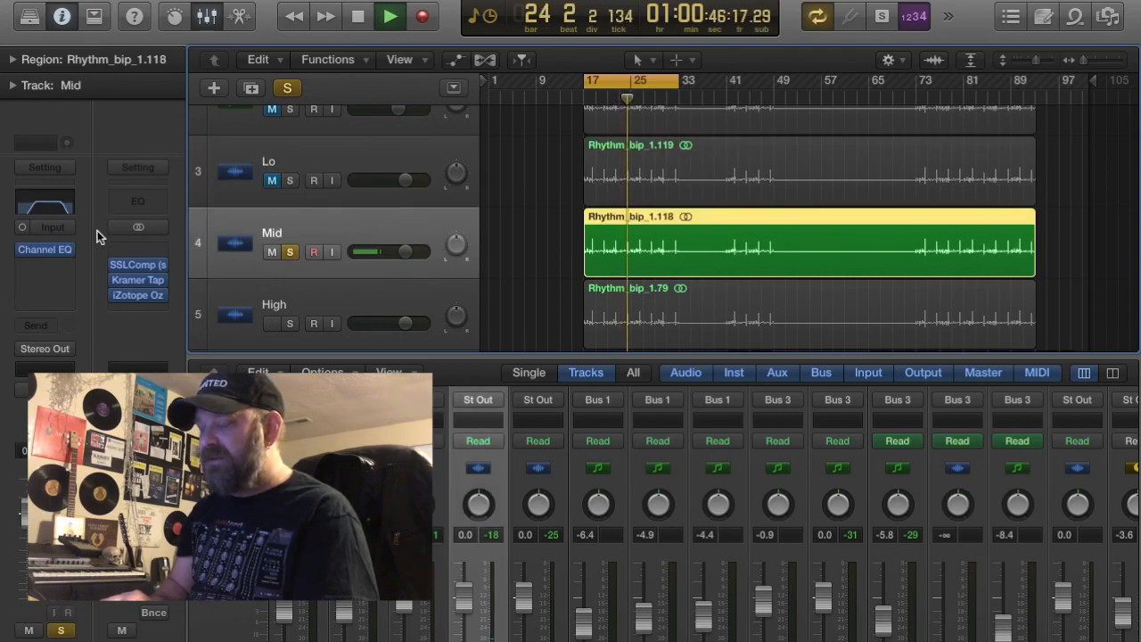
left_click(44, 249)
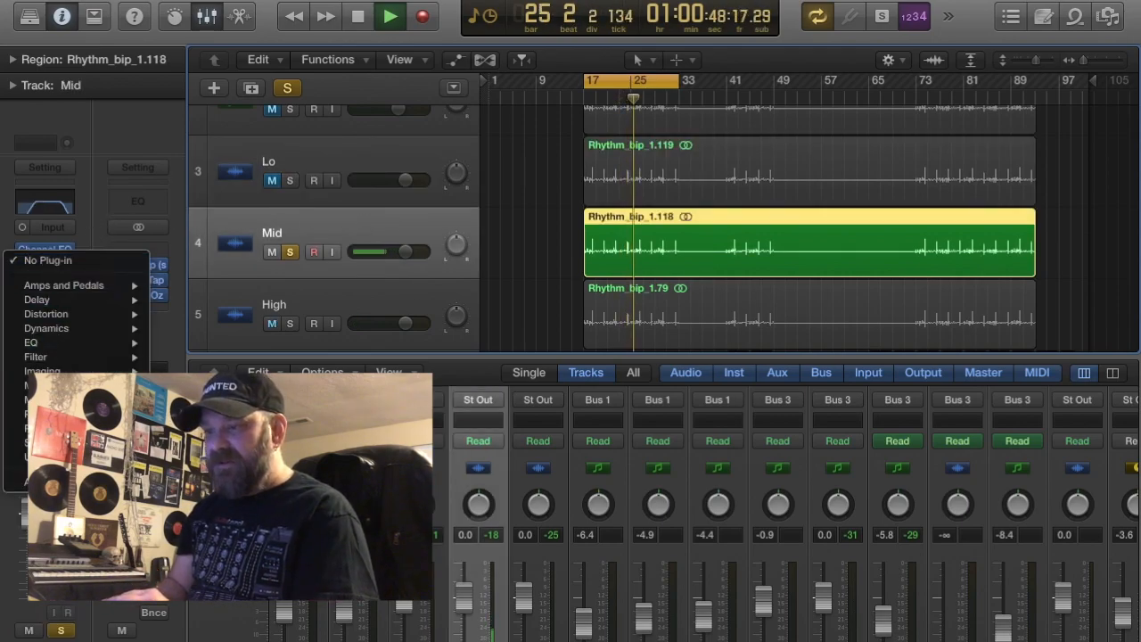
mouse_move(35, 481)
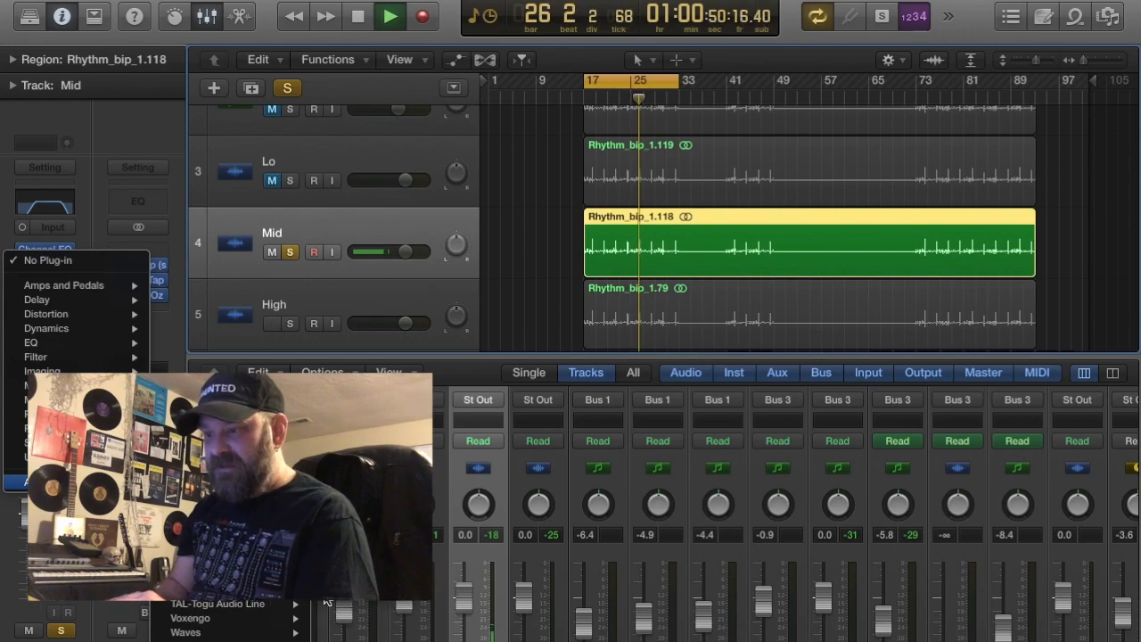
mouse_move(332, 592)
left_click(455, 589)
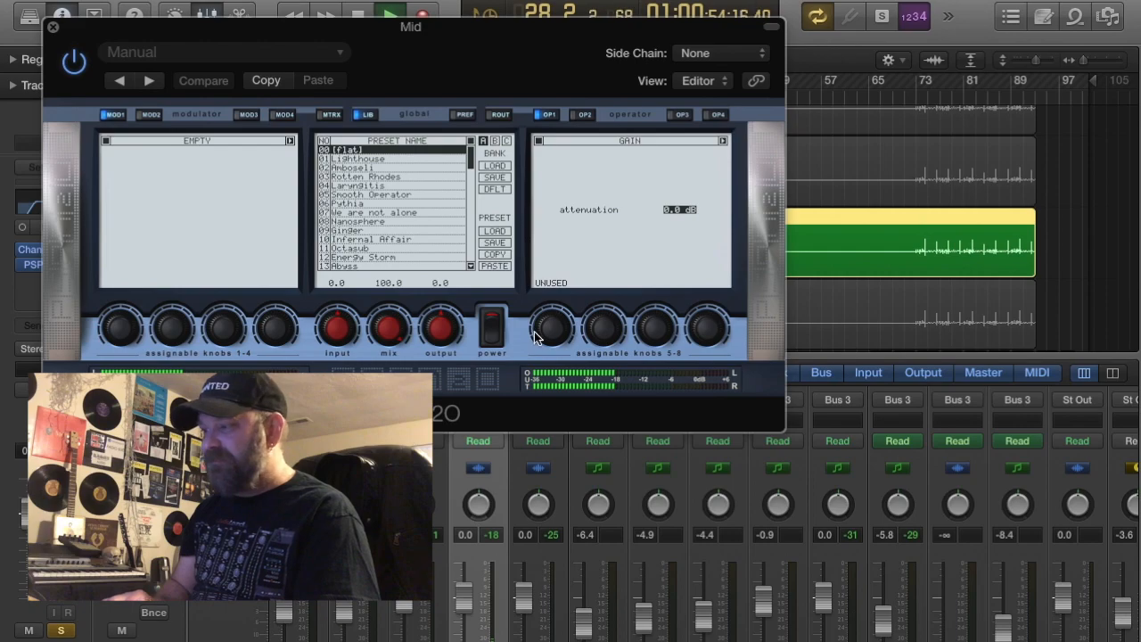
left_click(387, 220)
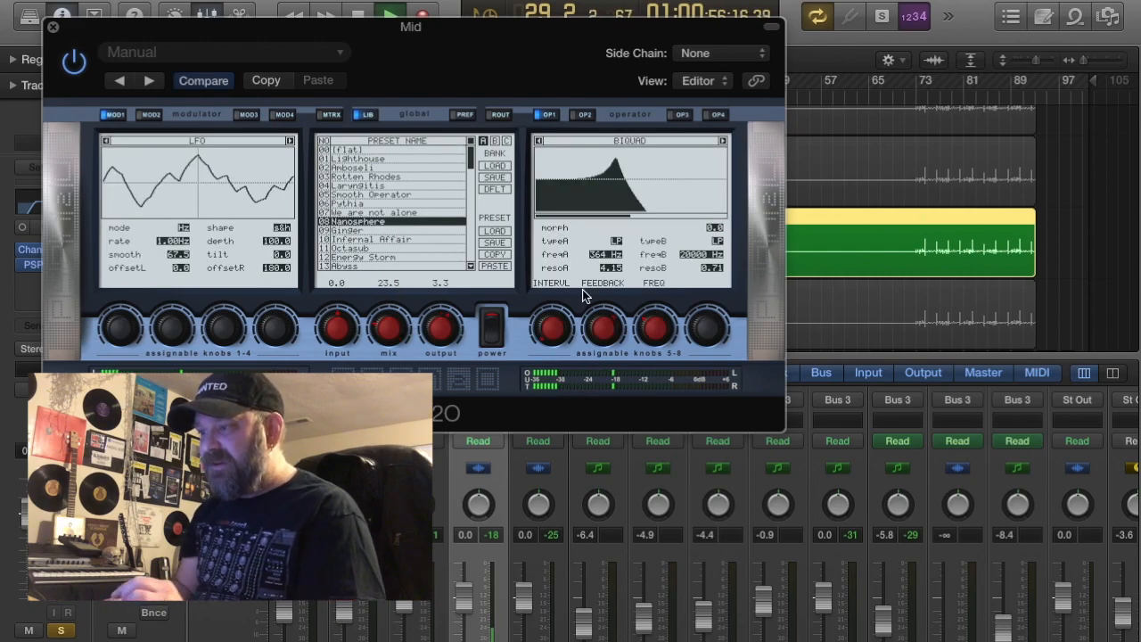
left_click(54, 30)
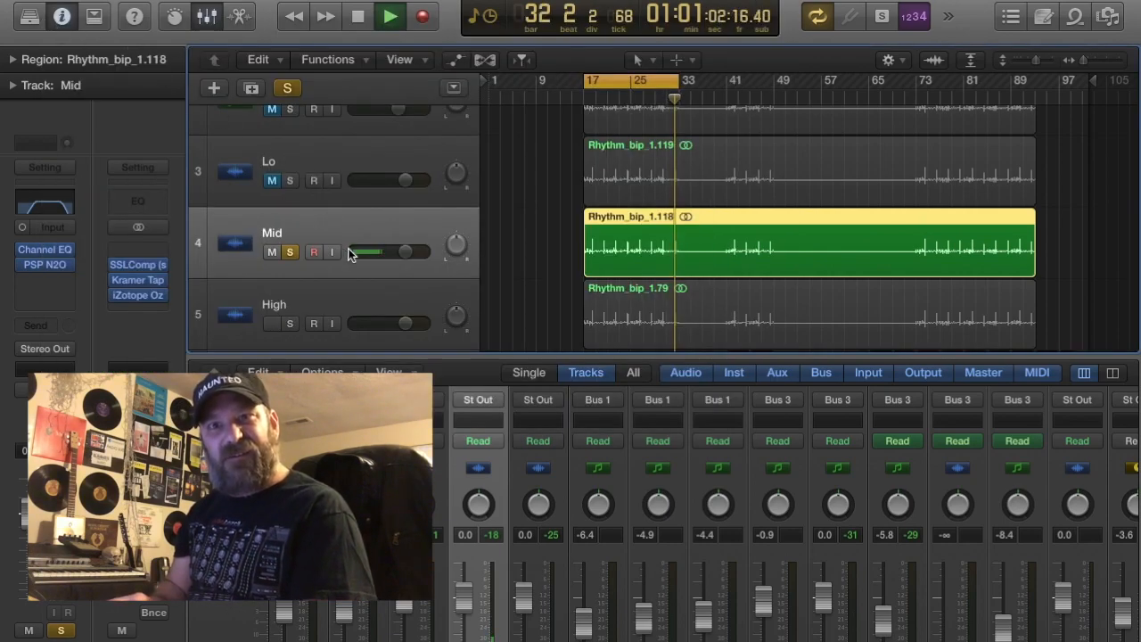
Solo the Lo and High tracks alongside Mid, and lower the High track's volume to -4.3 dB
left_click(291, 181)
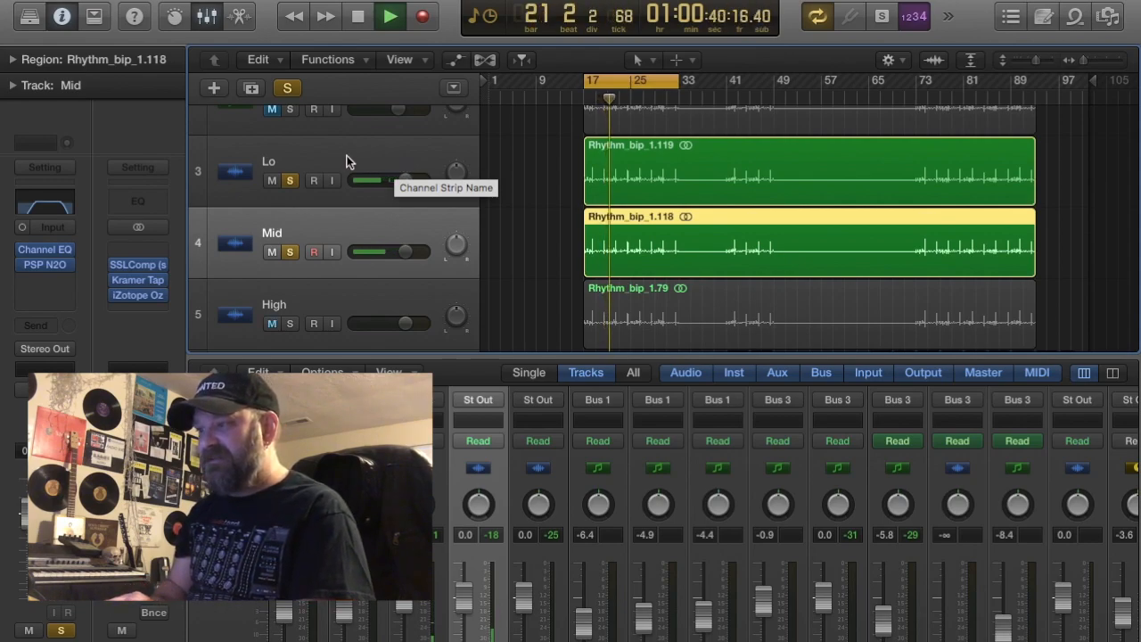
left_click(289, 325)
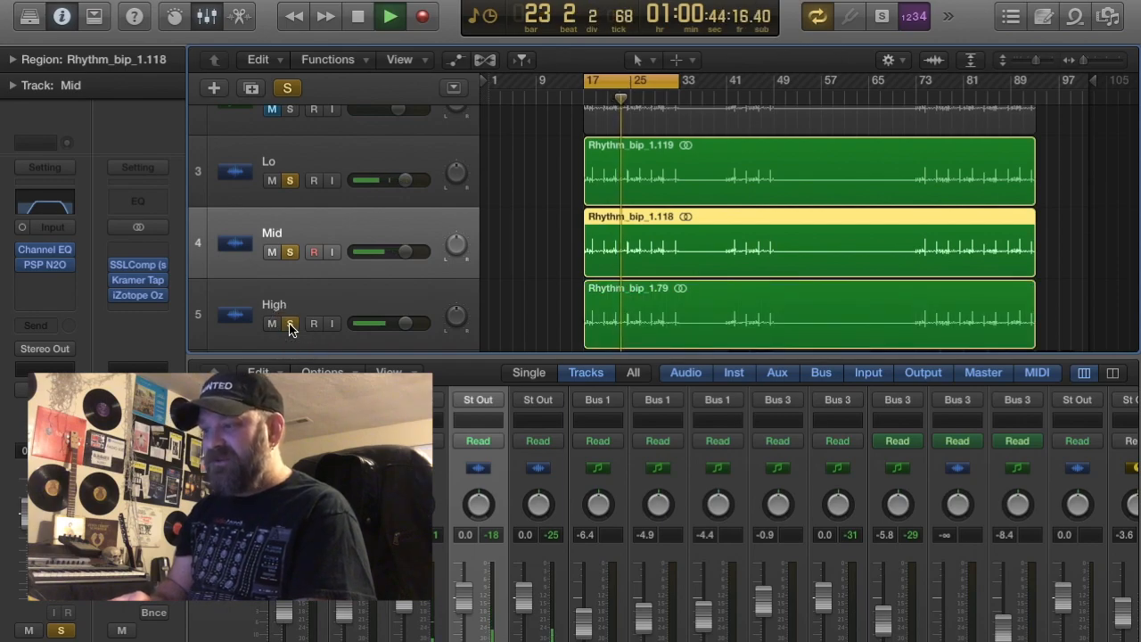
left_click(344, 316)
left_click_drag(25, 517, 26, 558)
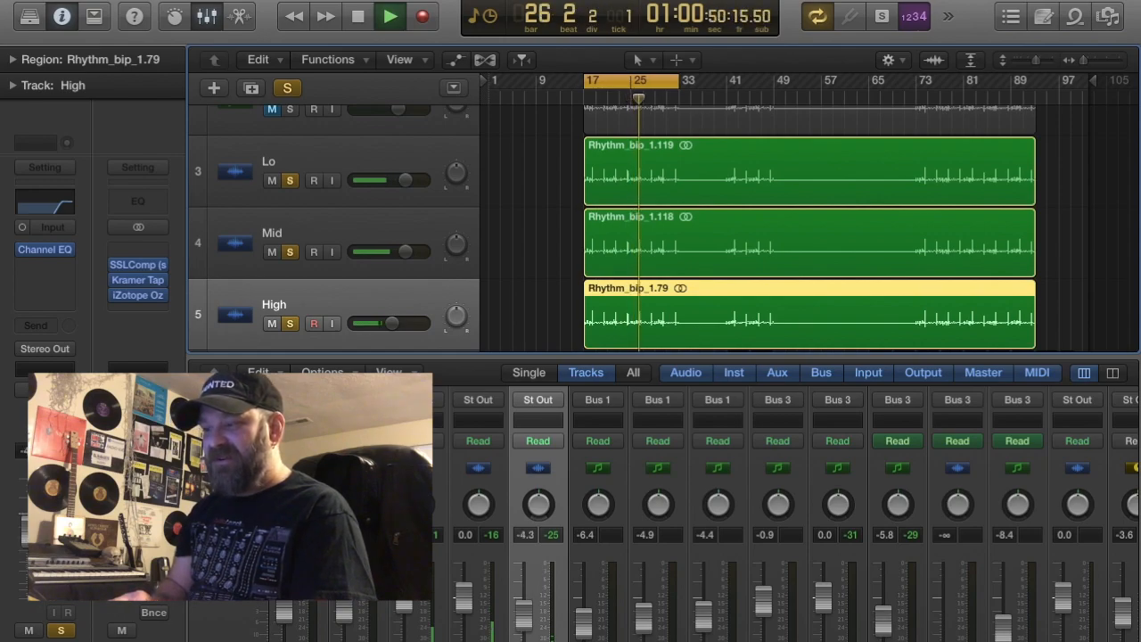
Select the Lo, Mid and High tracks together and route their outputs to Bus 1 (Drums 1, Drums 2)
left_click(293, 157)
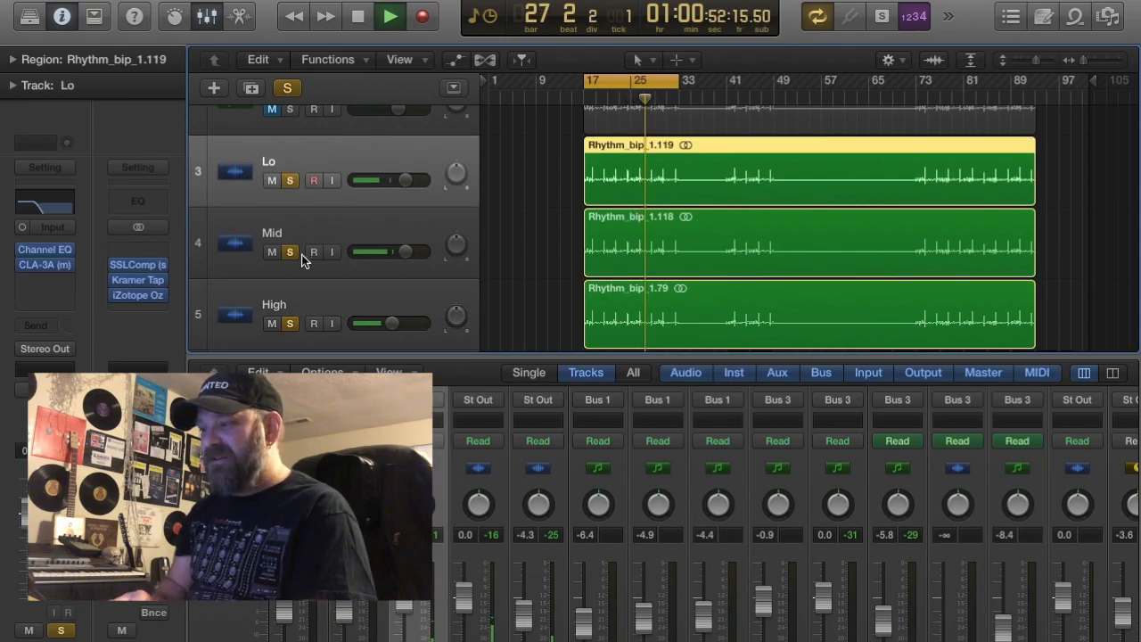
left_click(303, 296, "shift")
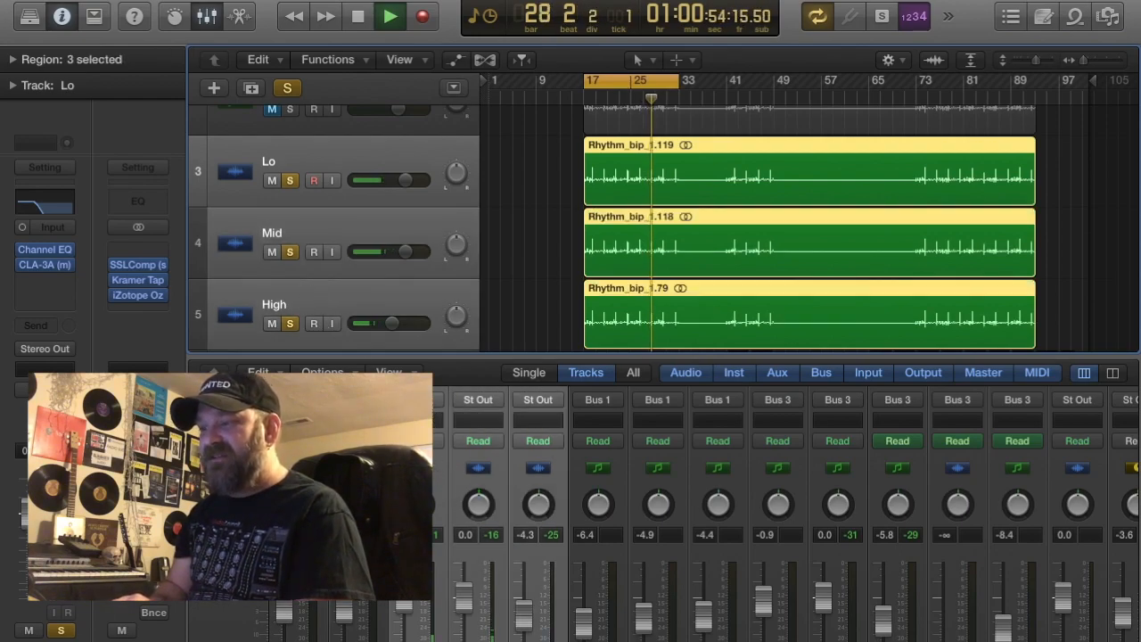
left_click(478, 399)
mouse_move(453, 463)
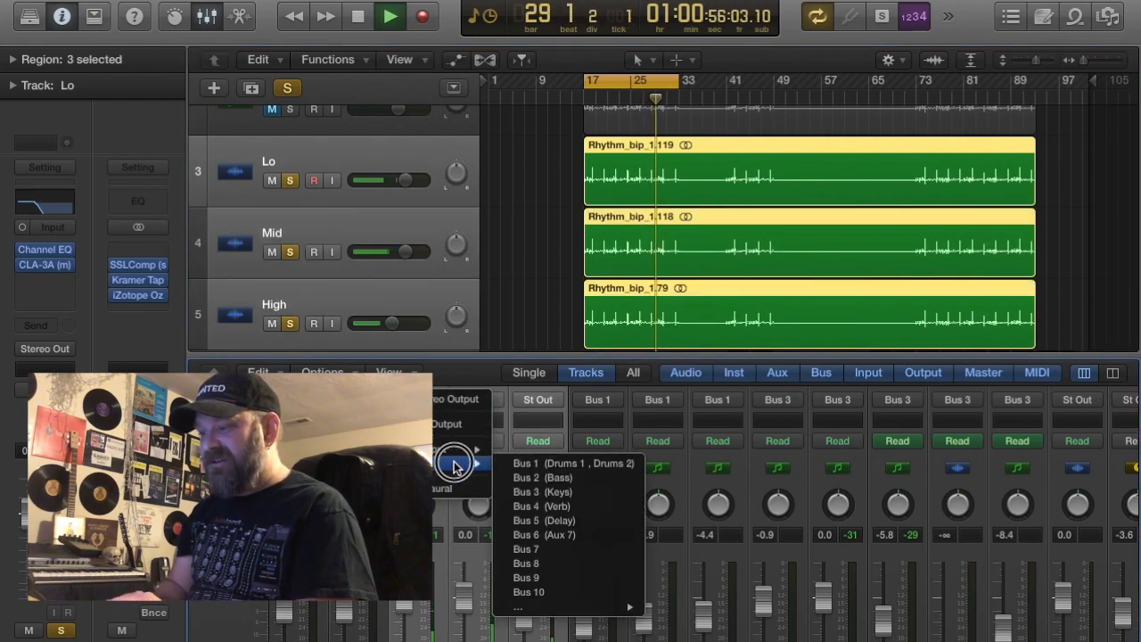
left_click(539, 463)
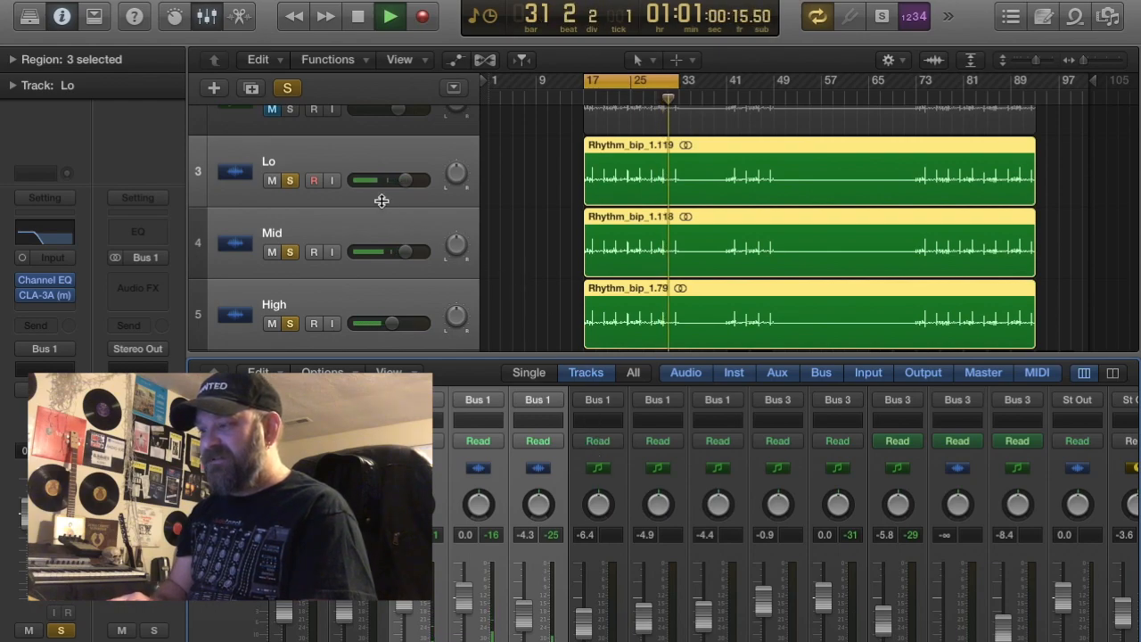
Blend the full-range Rhythm_bip_1 track in with the soloed bands at a reduced volume, and clear the solos
scroll(365, 205, "up", 4)
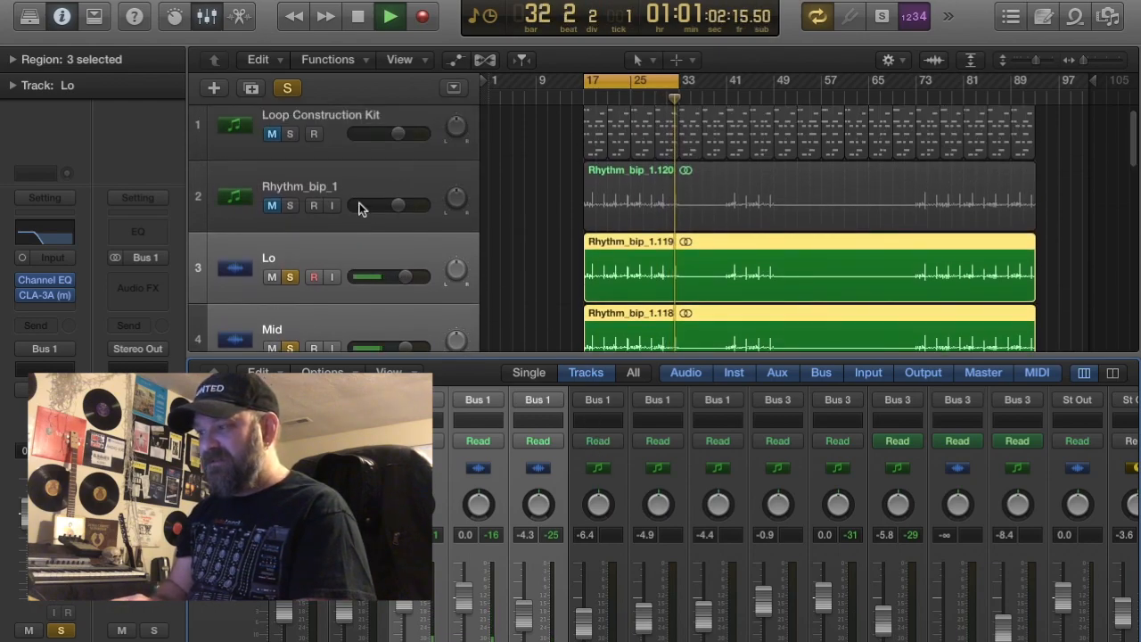
left_click(294, 207)
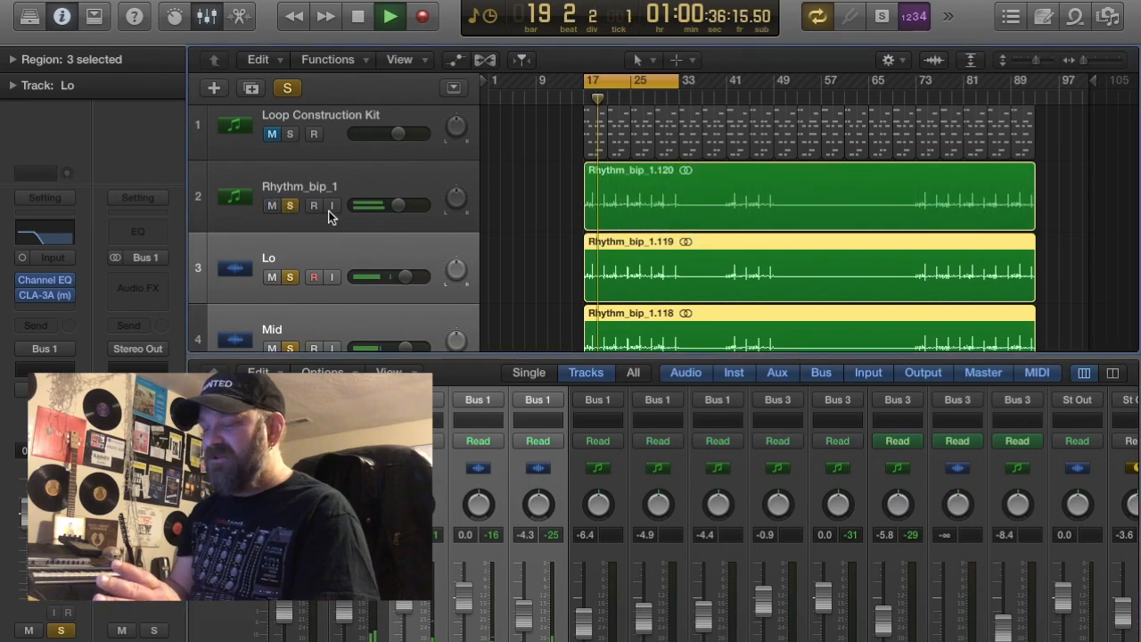
left_click_drag(398, 205, 361, 209)
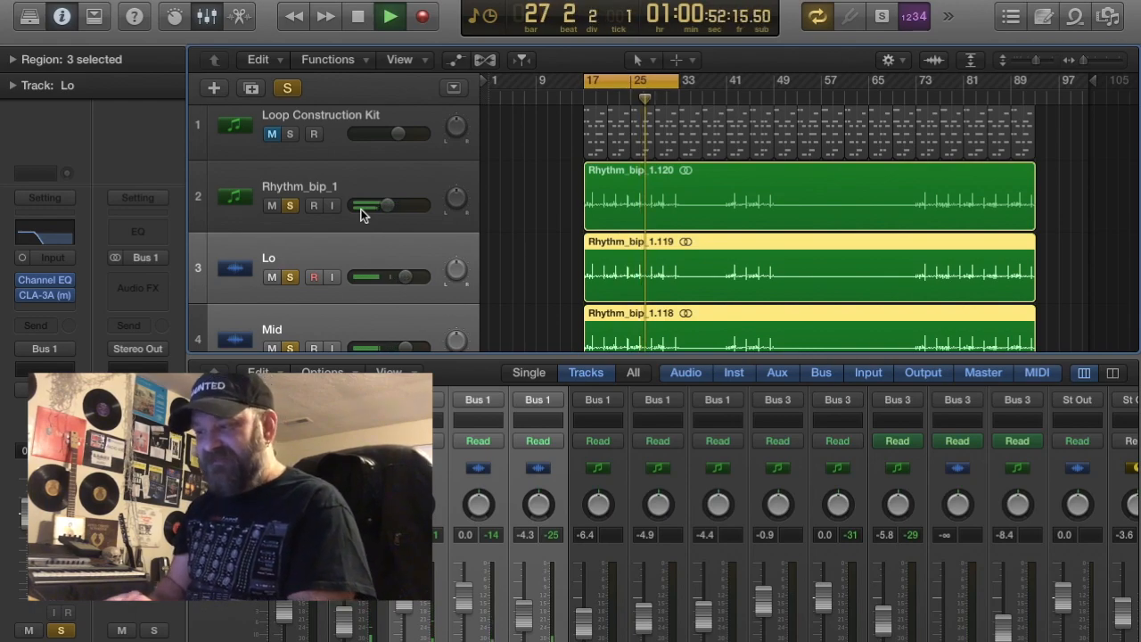
left_click(292, 206)
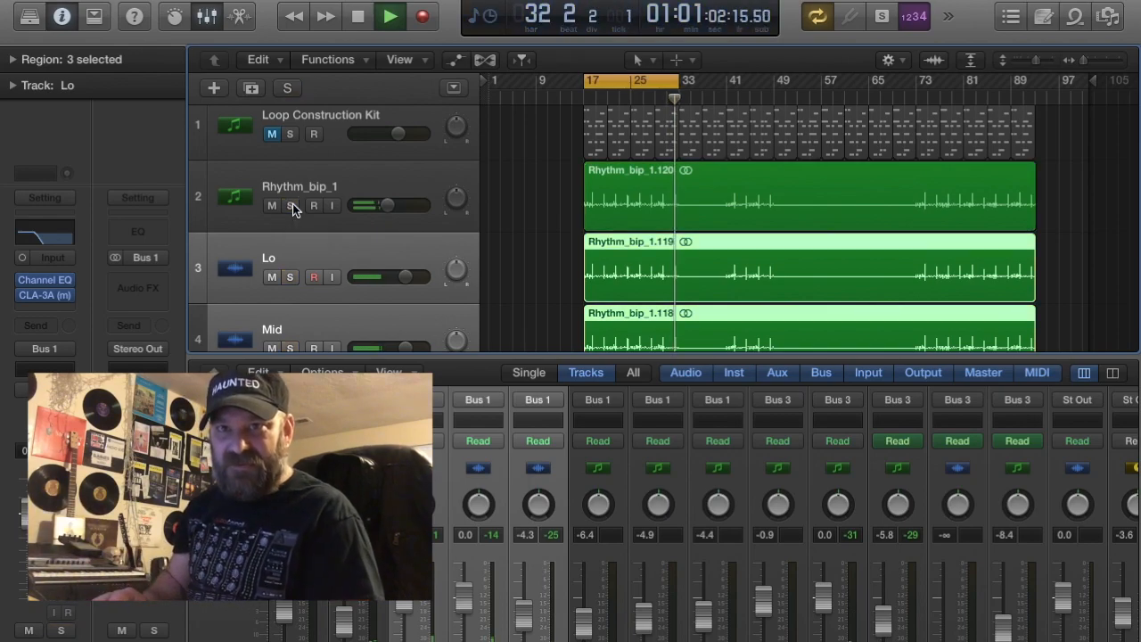